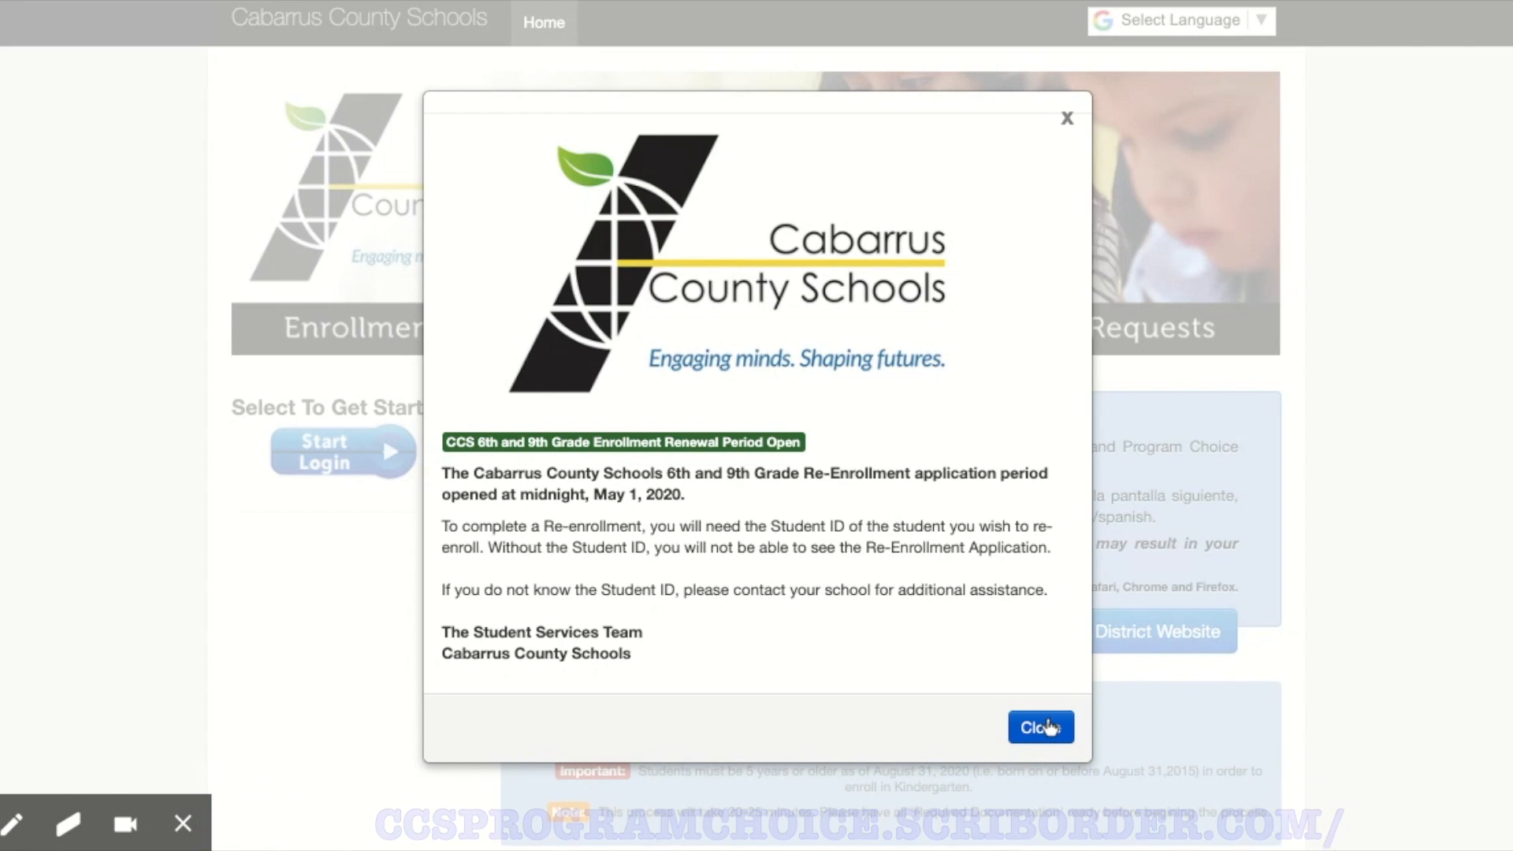
Step: Dismiss the re-enrollment notice, go to the login page and open the form for creating an enrollment/choice account
left_click(1048, 726)
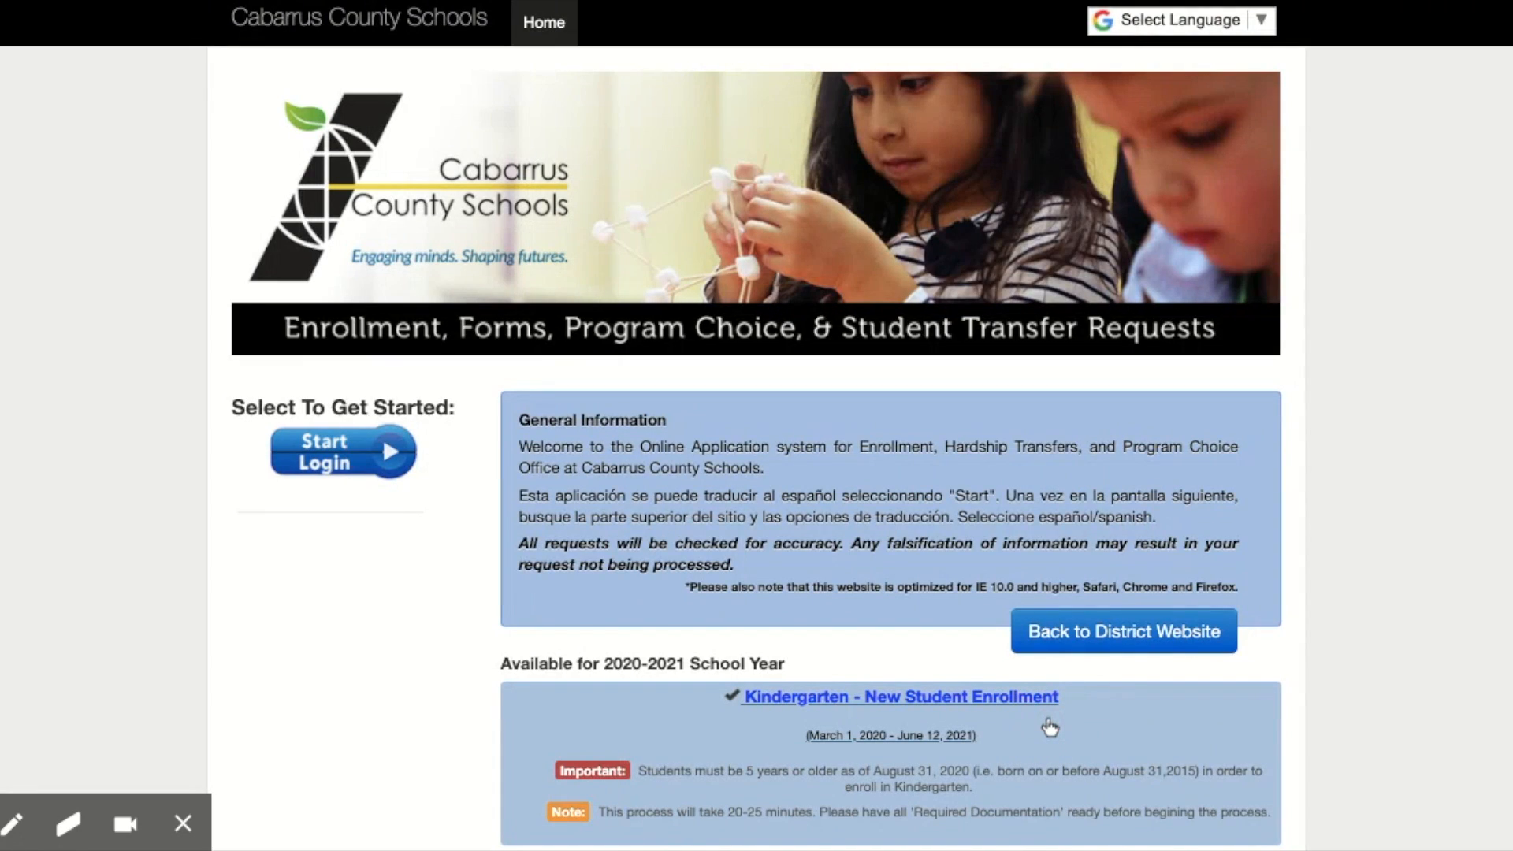
left_click(360, 468)
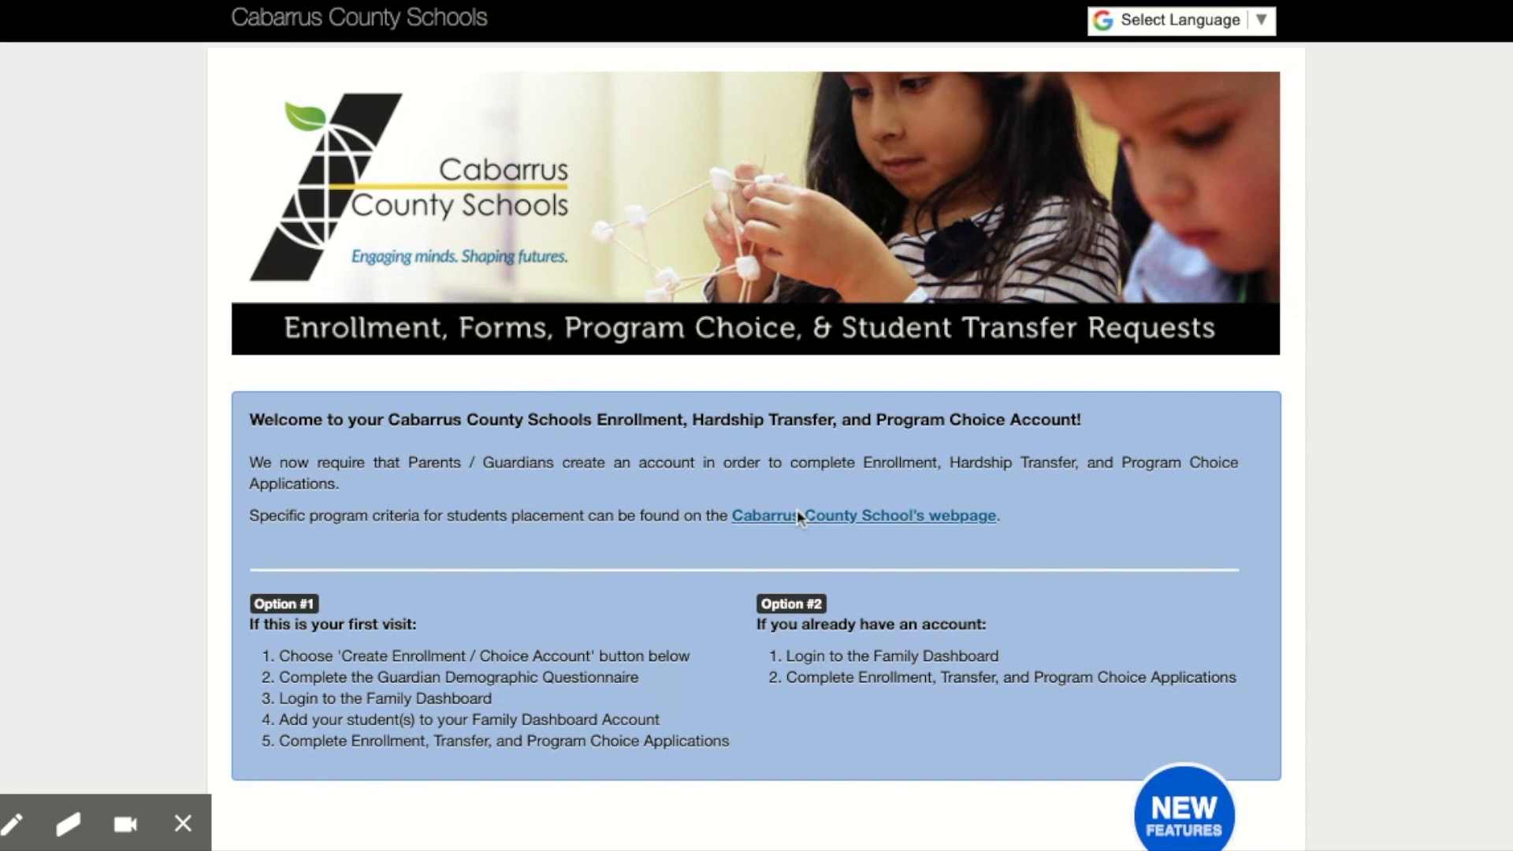
scroll(798, 516, "down", 3)
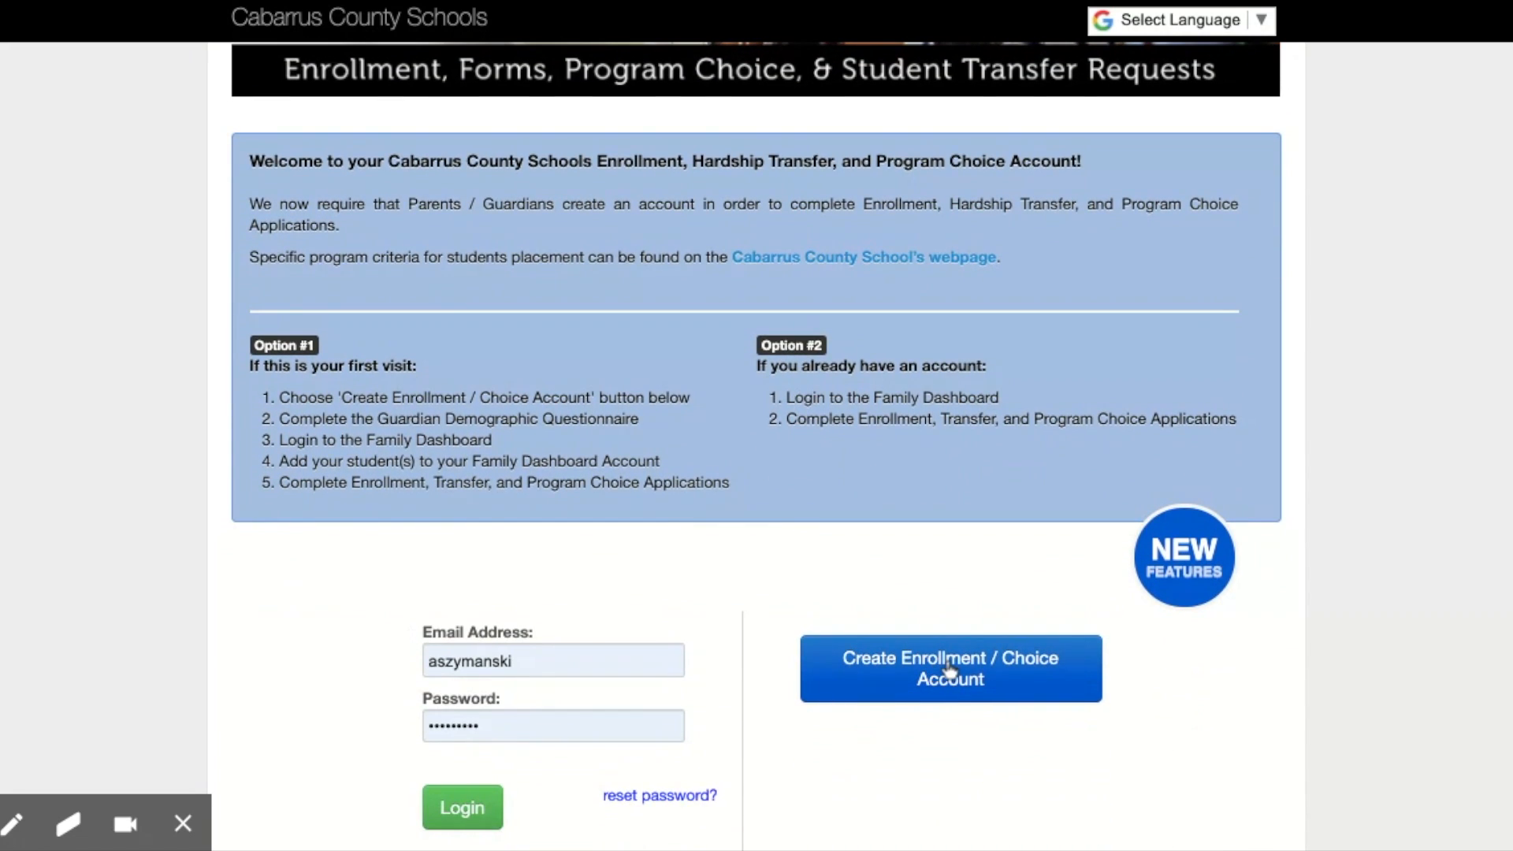
left_click(949, 670)
Step: Review the guardian profile's address, residency, telephone and login information, and submit it to create the account
scroll(949, 670, "down", 2)
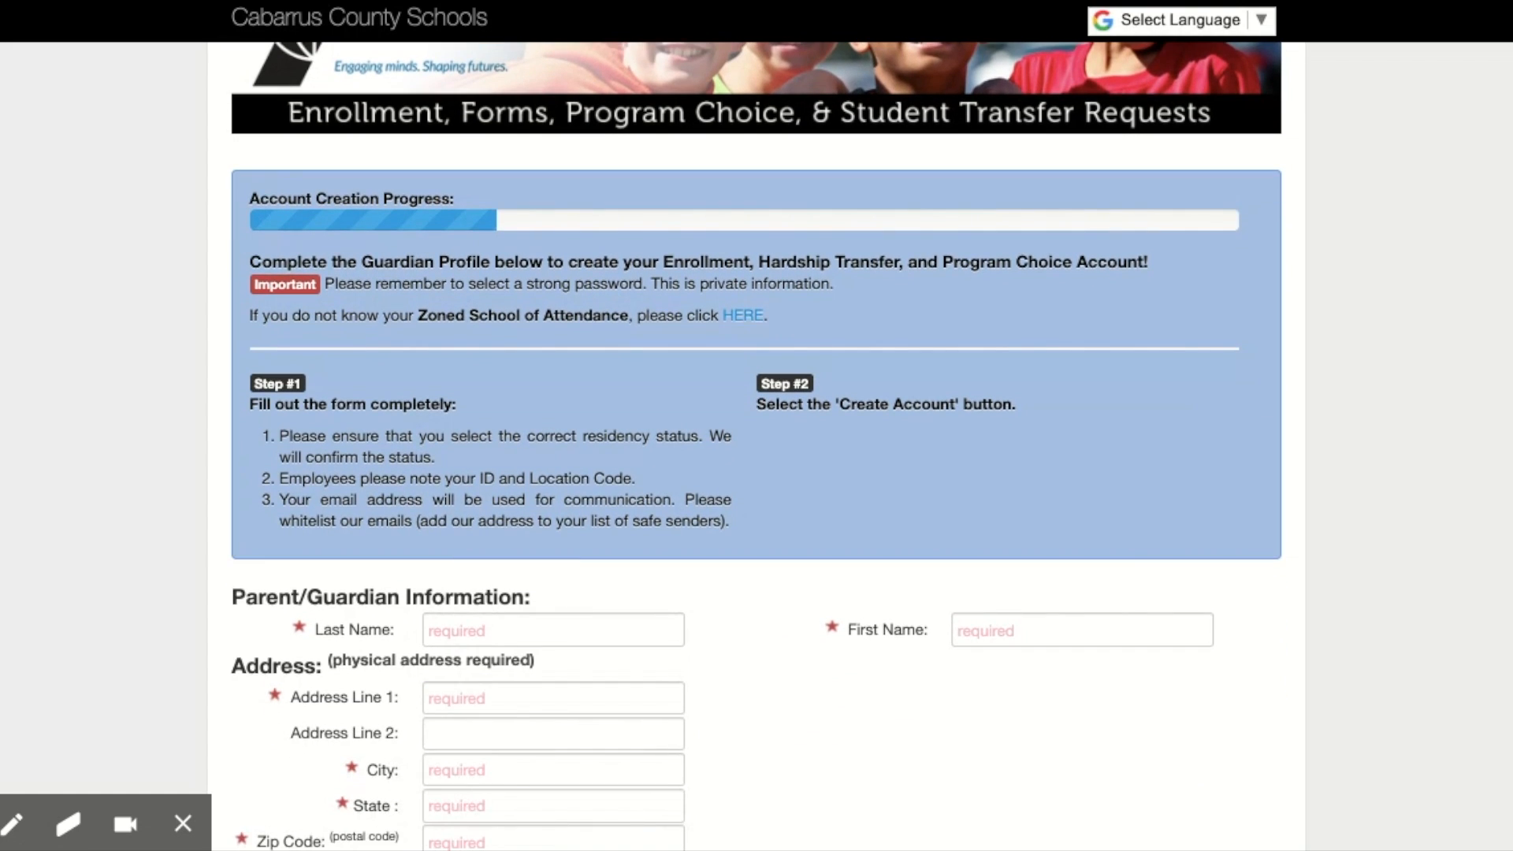
scroll(949, 666, "down", 2)
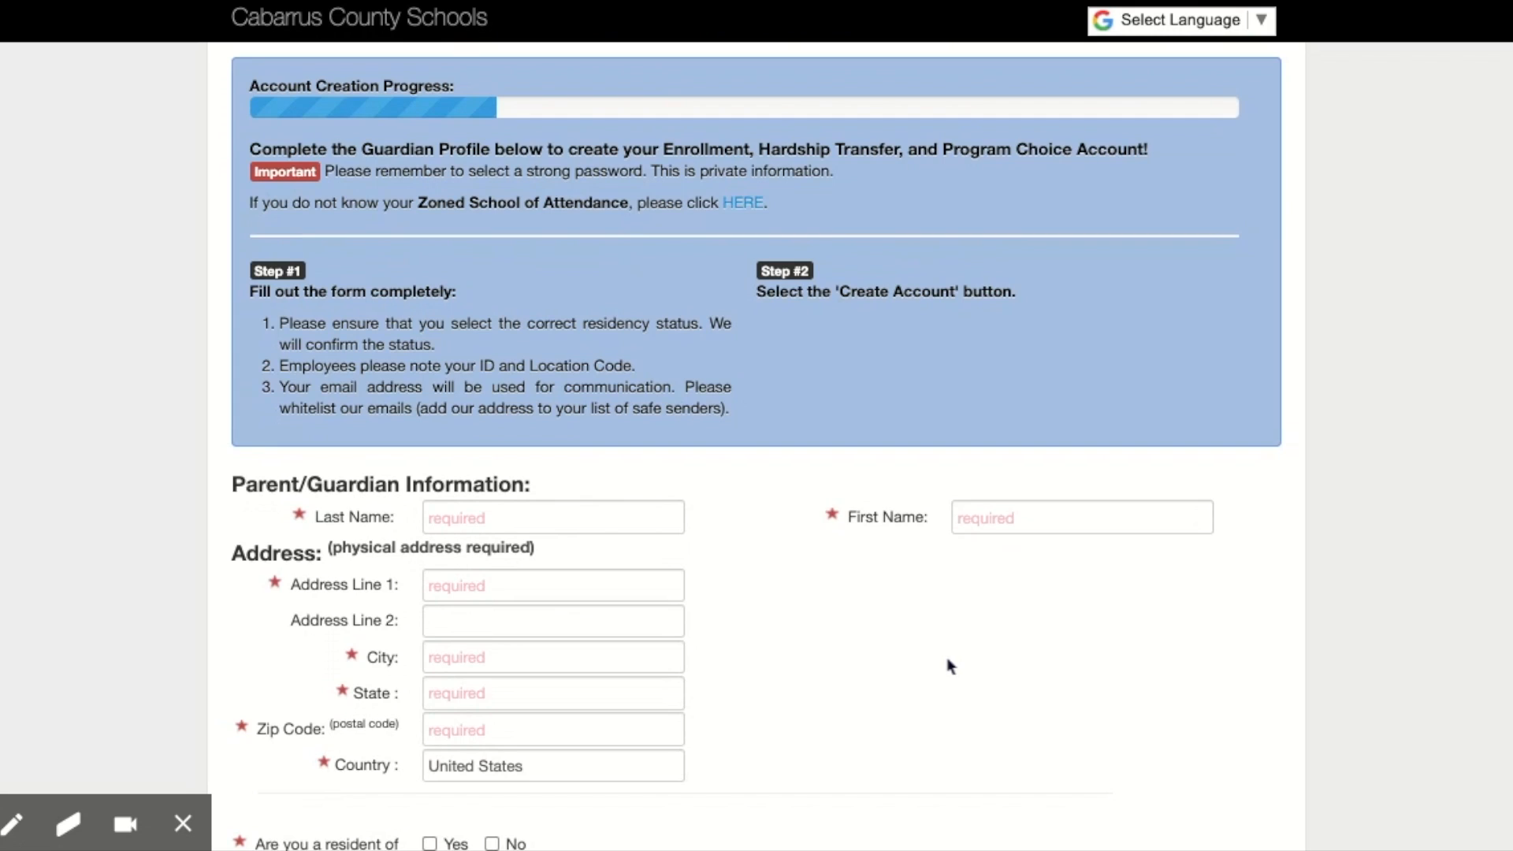
scroll(950, 666, "up", 3)
scroll(950, 666, "down", 3)
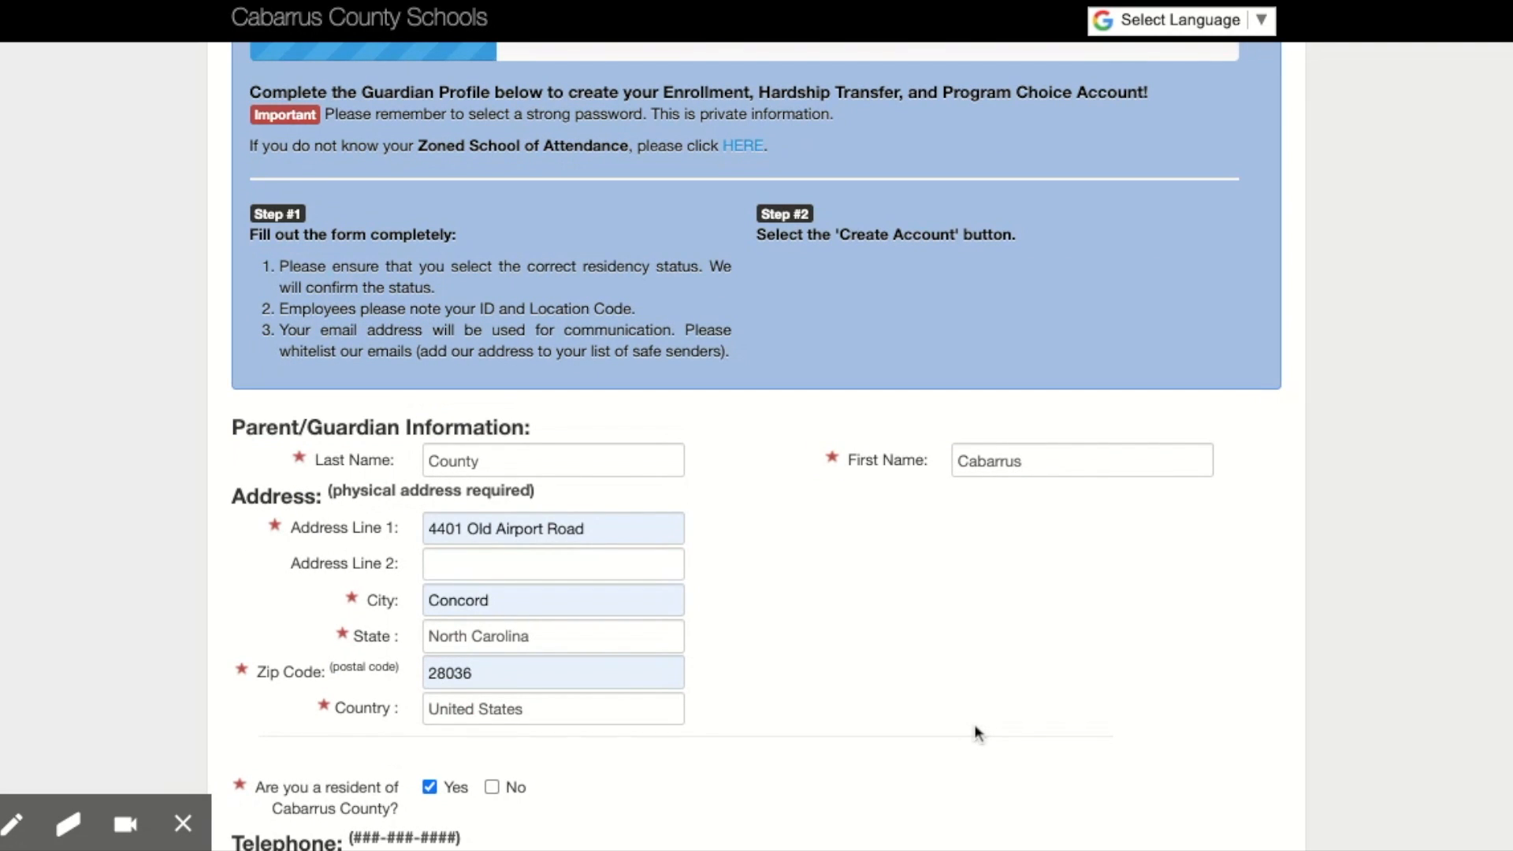
scroll(977, 733, "down", 3)
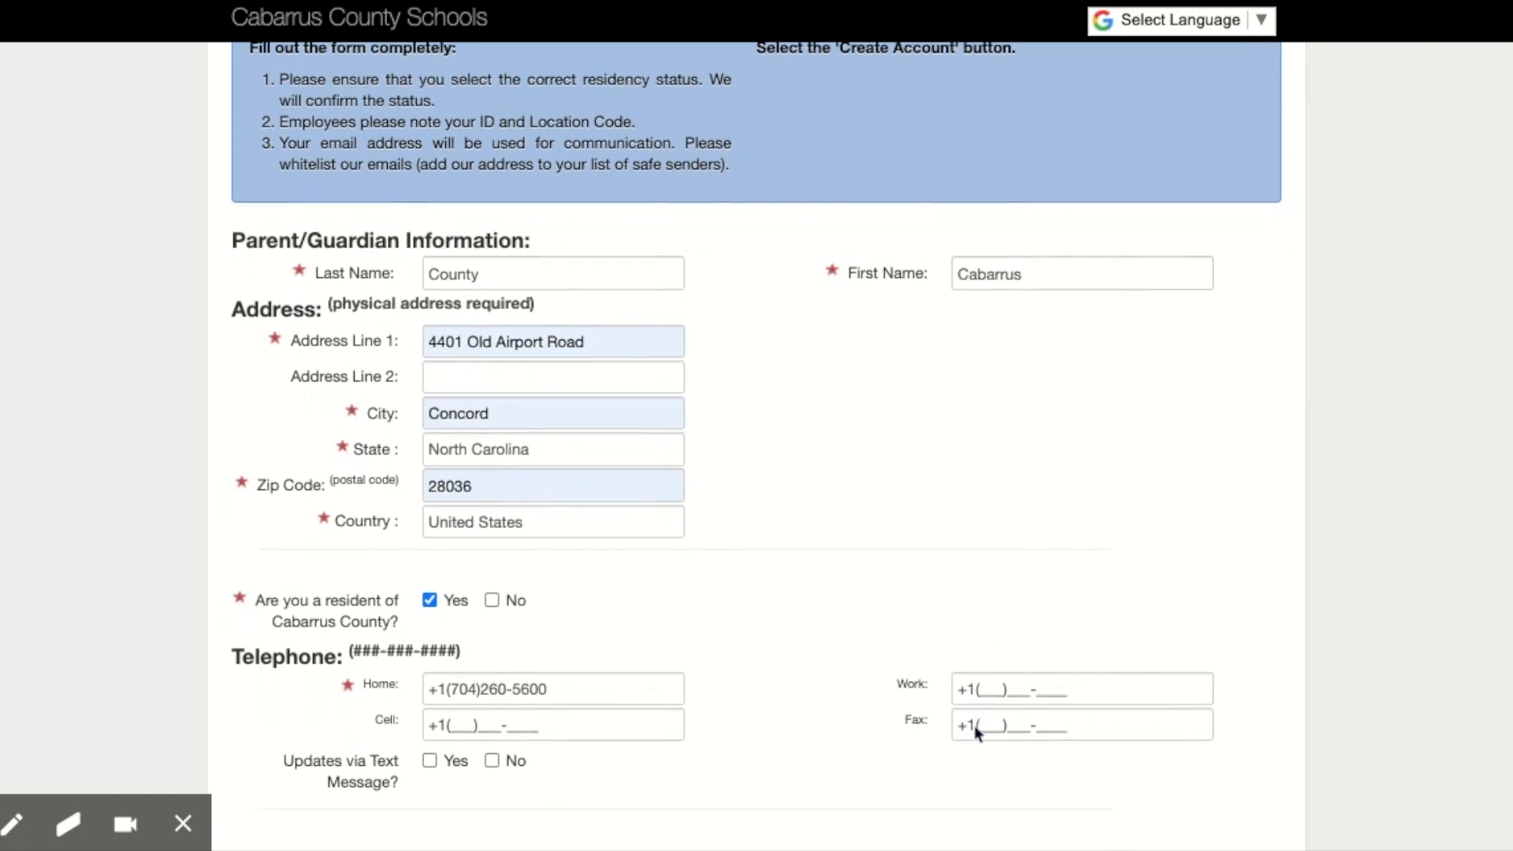
scroll(977, 733, "down", 4)
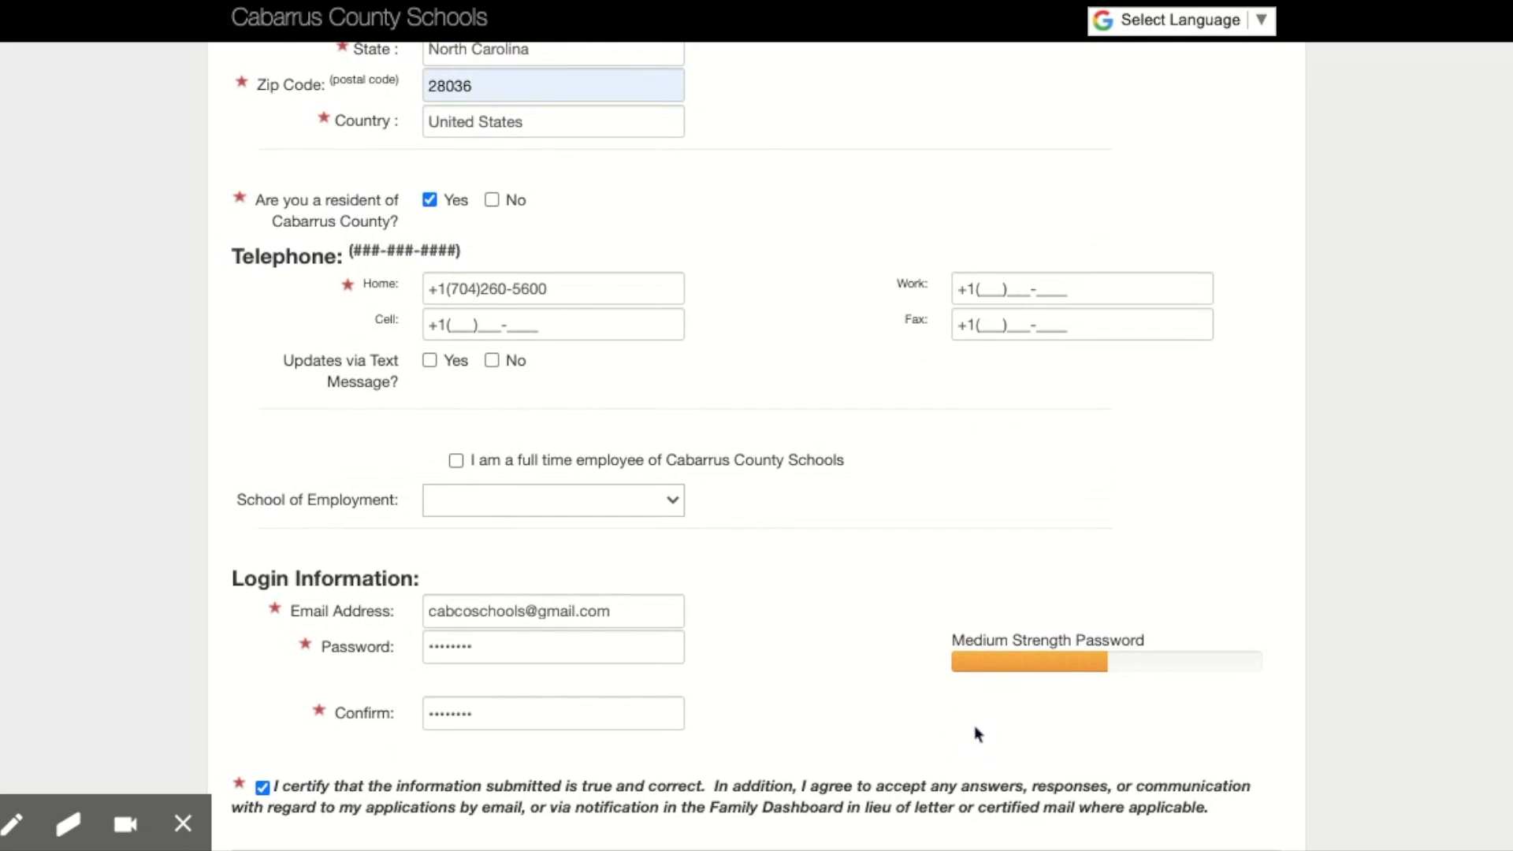
scroll(977, 734, "down", 1)
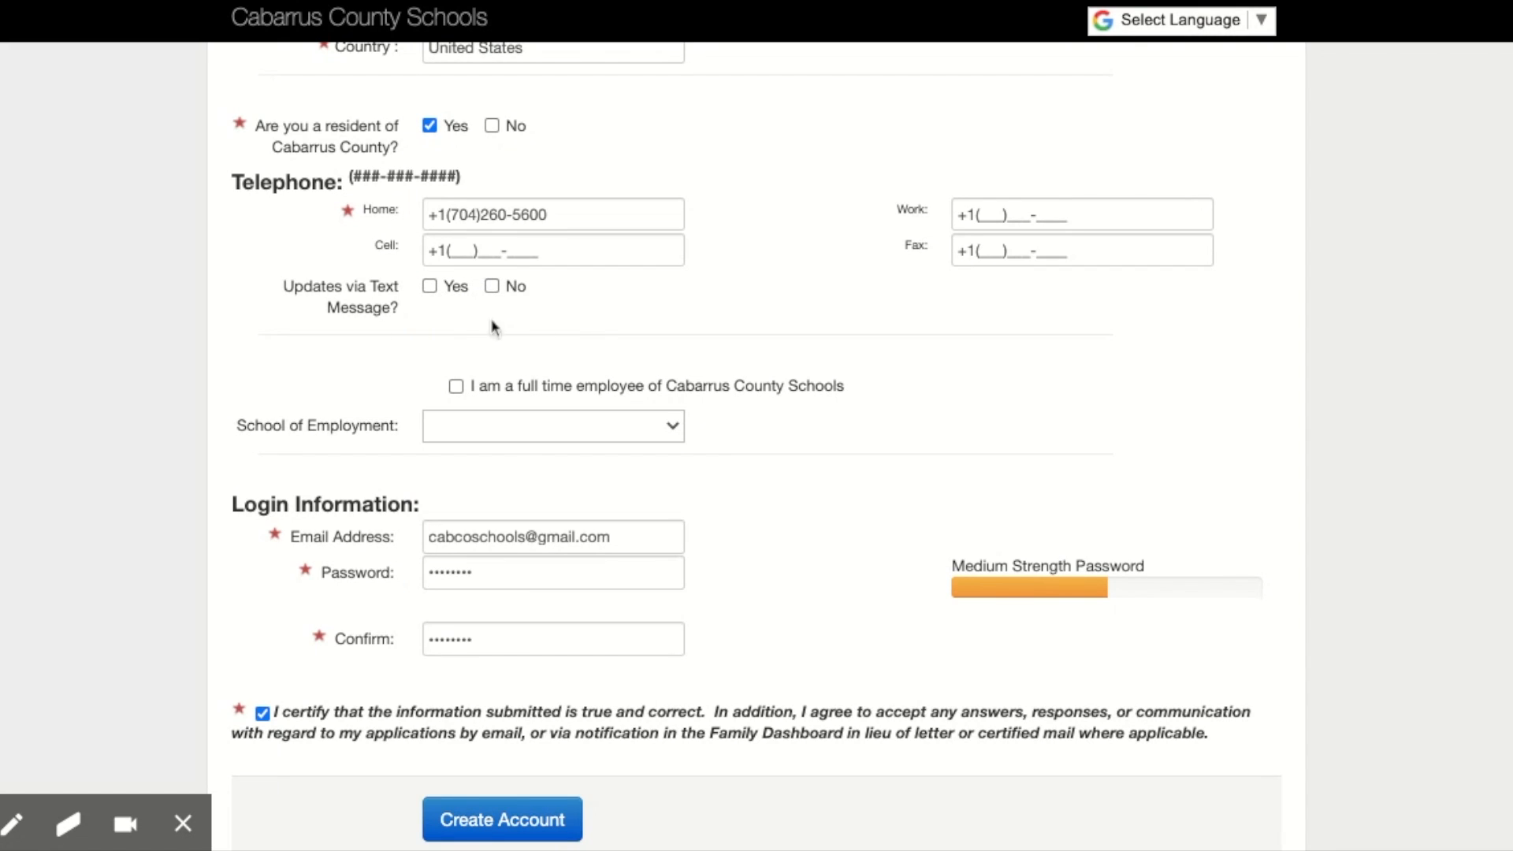
scroll(514, 449, "down", 1)
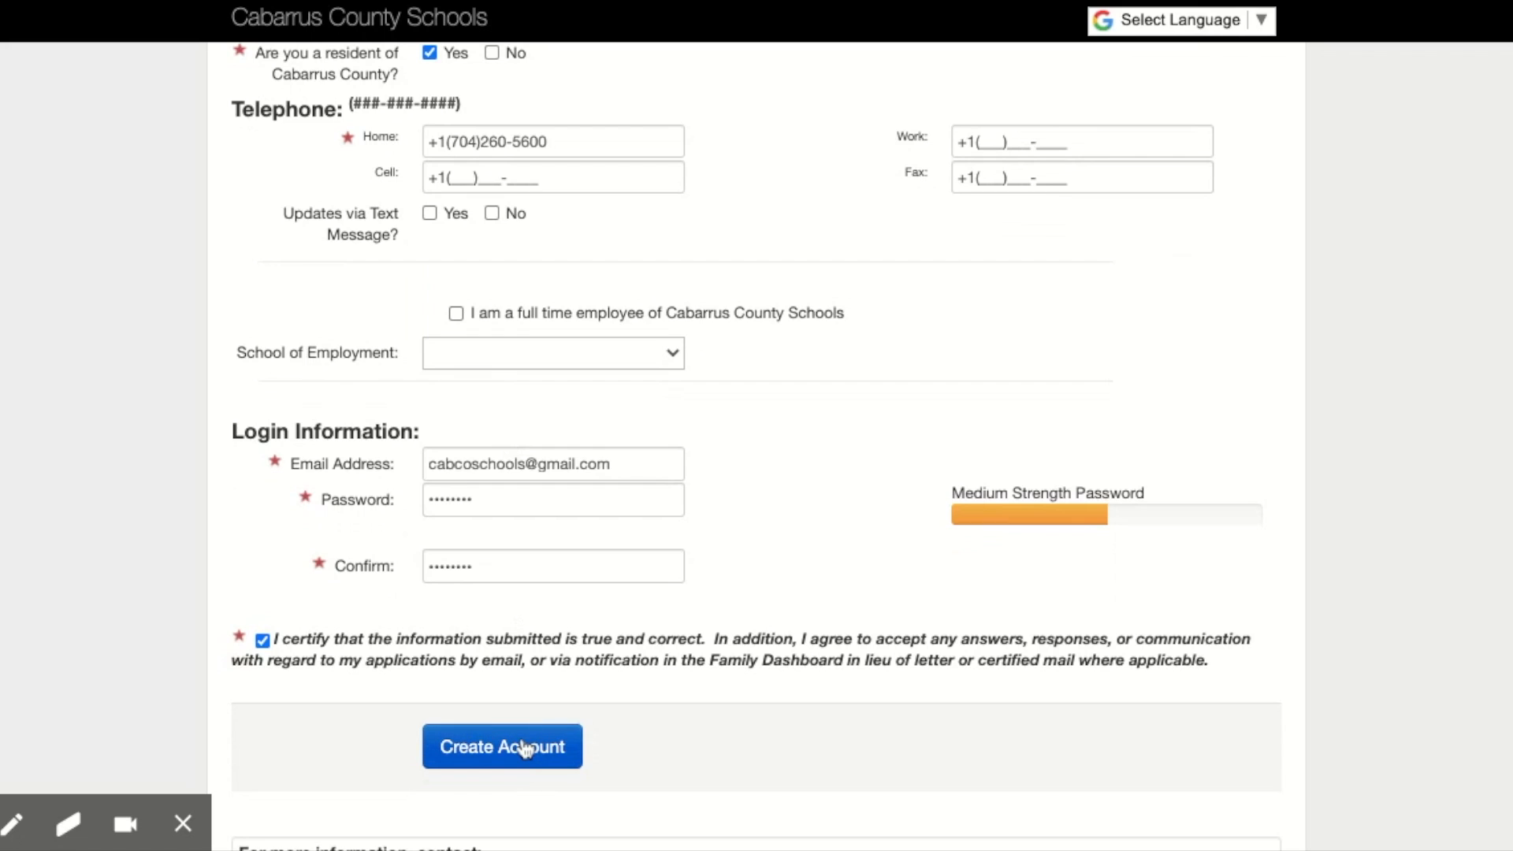
left_click(525, 749)
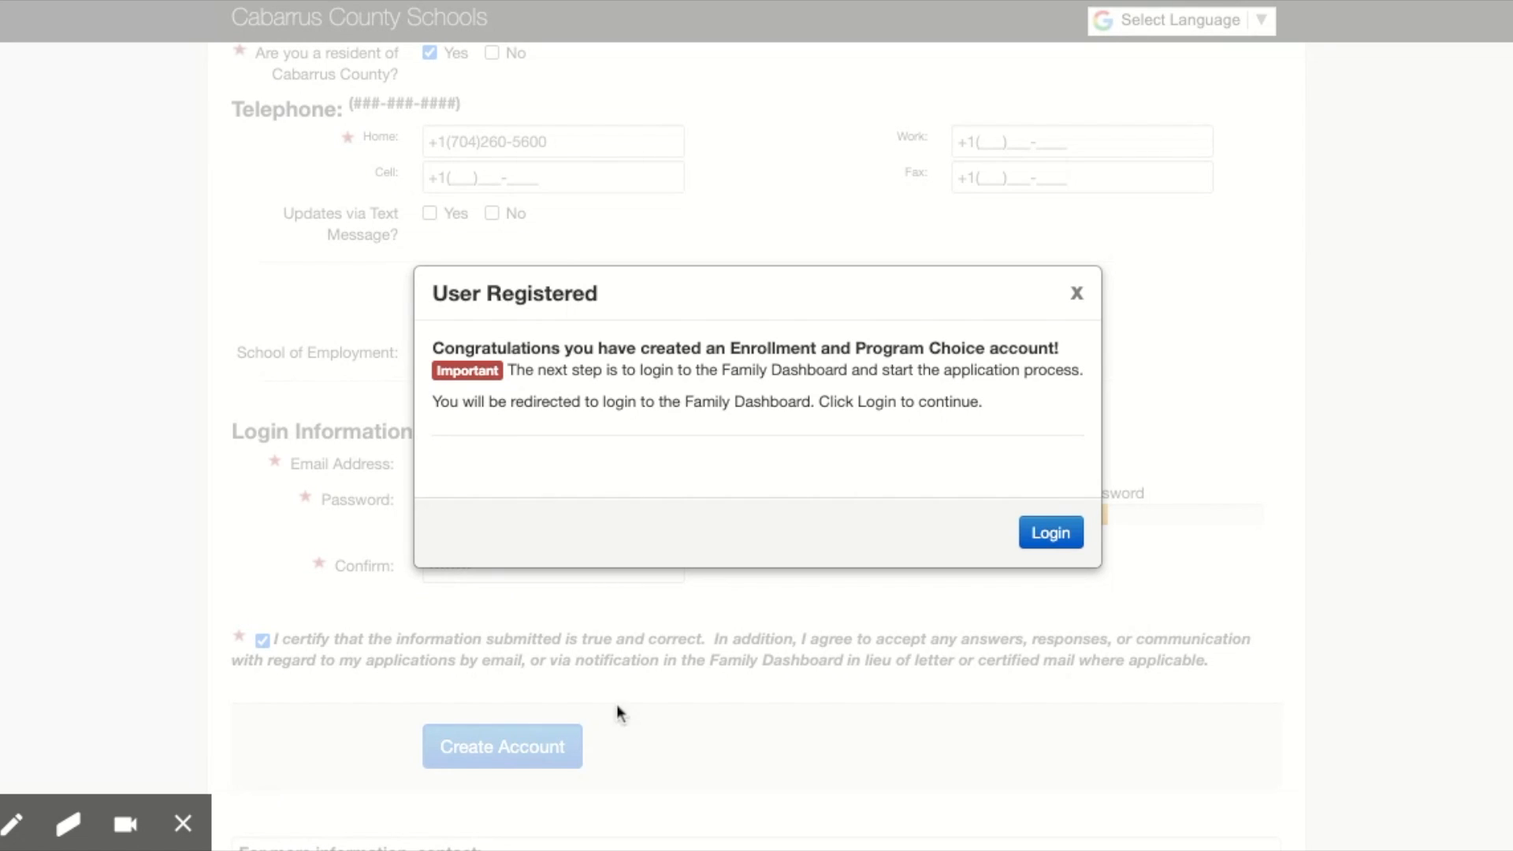
Step: Log in to the Family Dashboard with the new account and start associating a student
left_click(1053, 535)
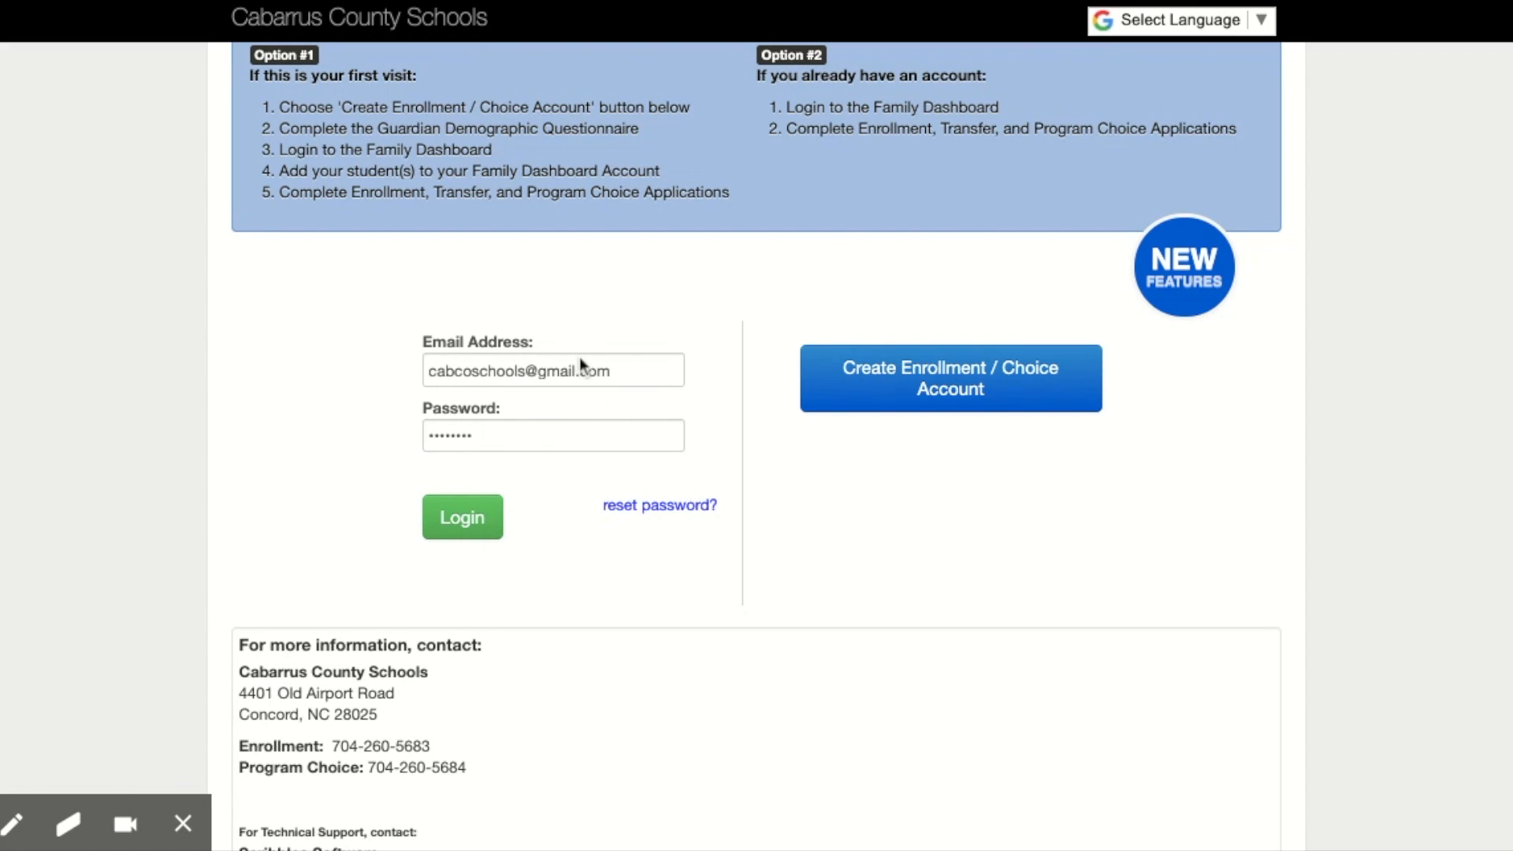
left_click(466, 520)
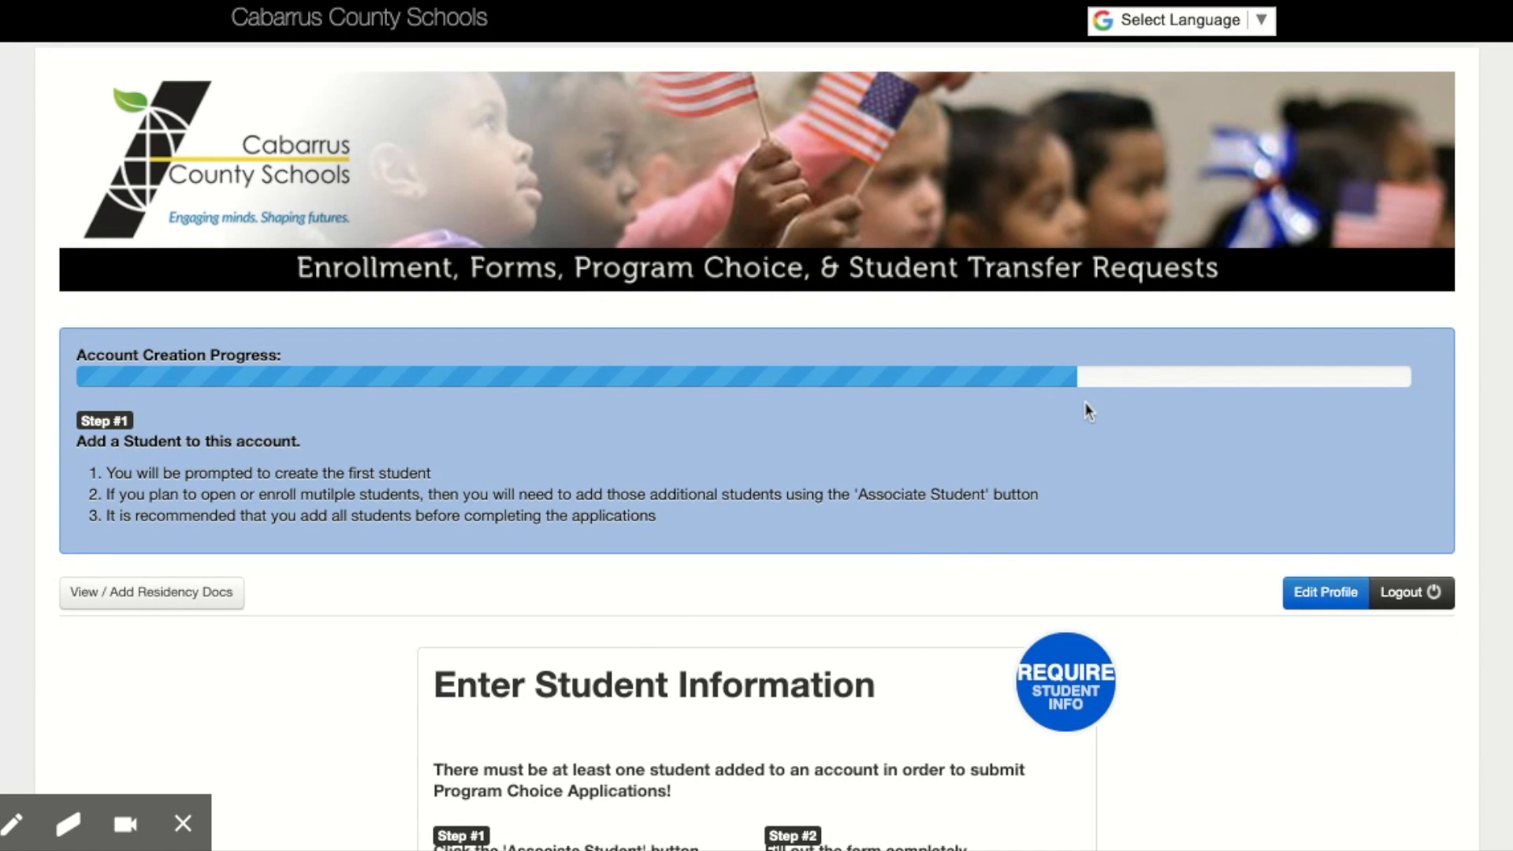
scroll(864, 512, "down", 3)
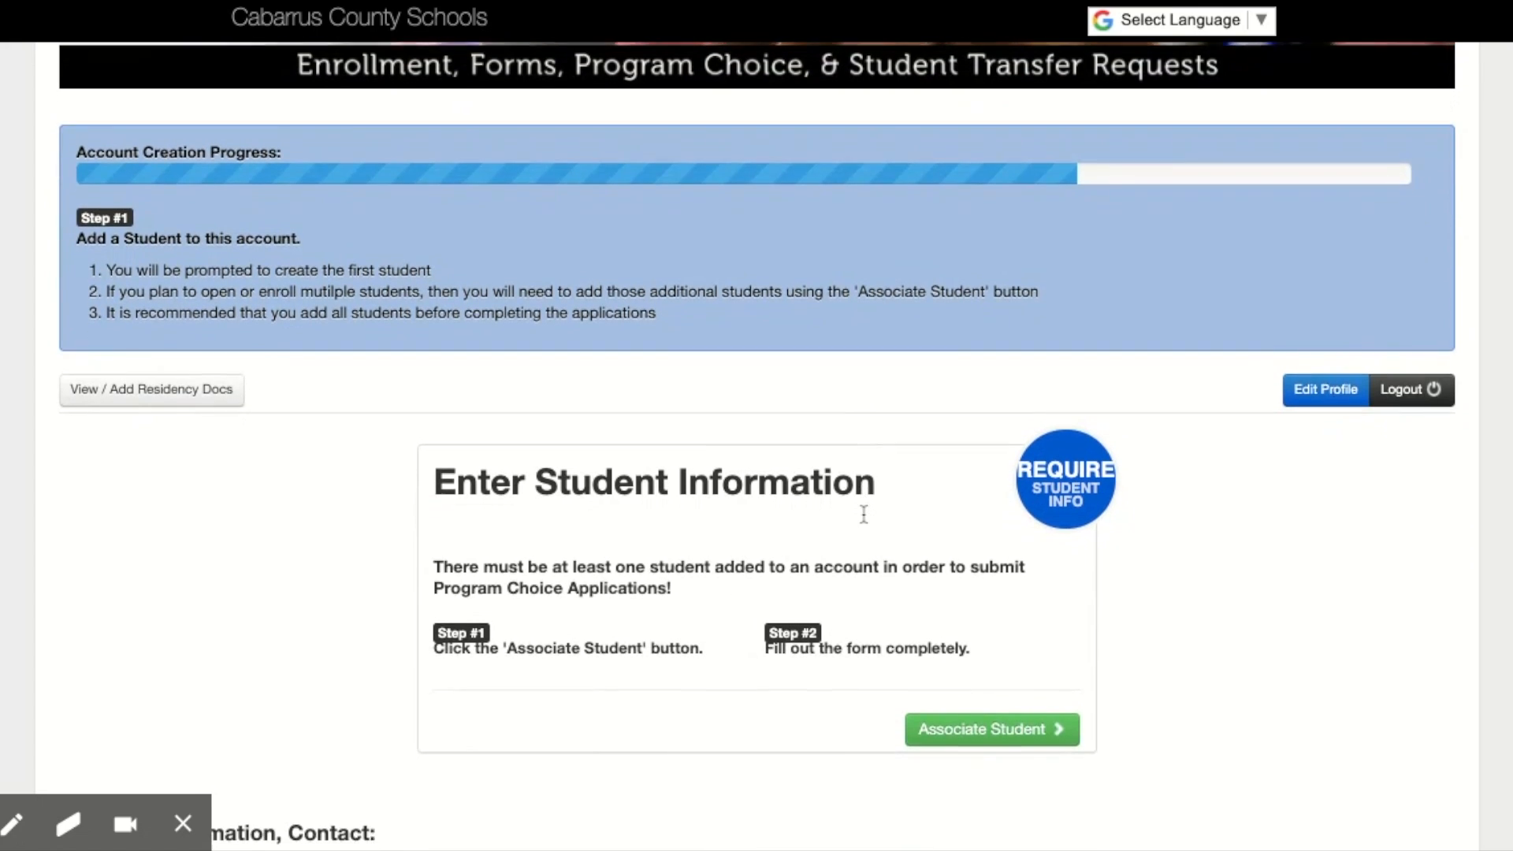
scroll(865, 513, "down", 1)
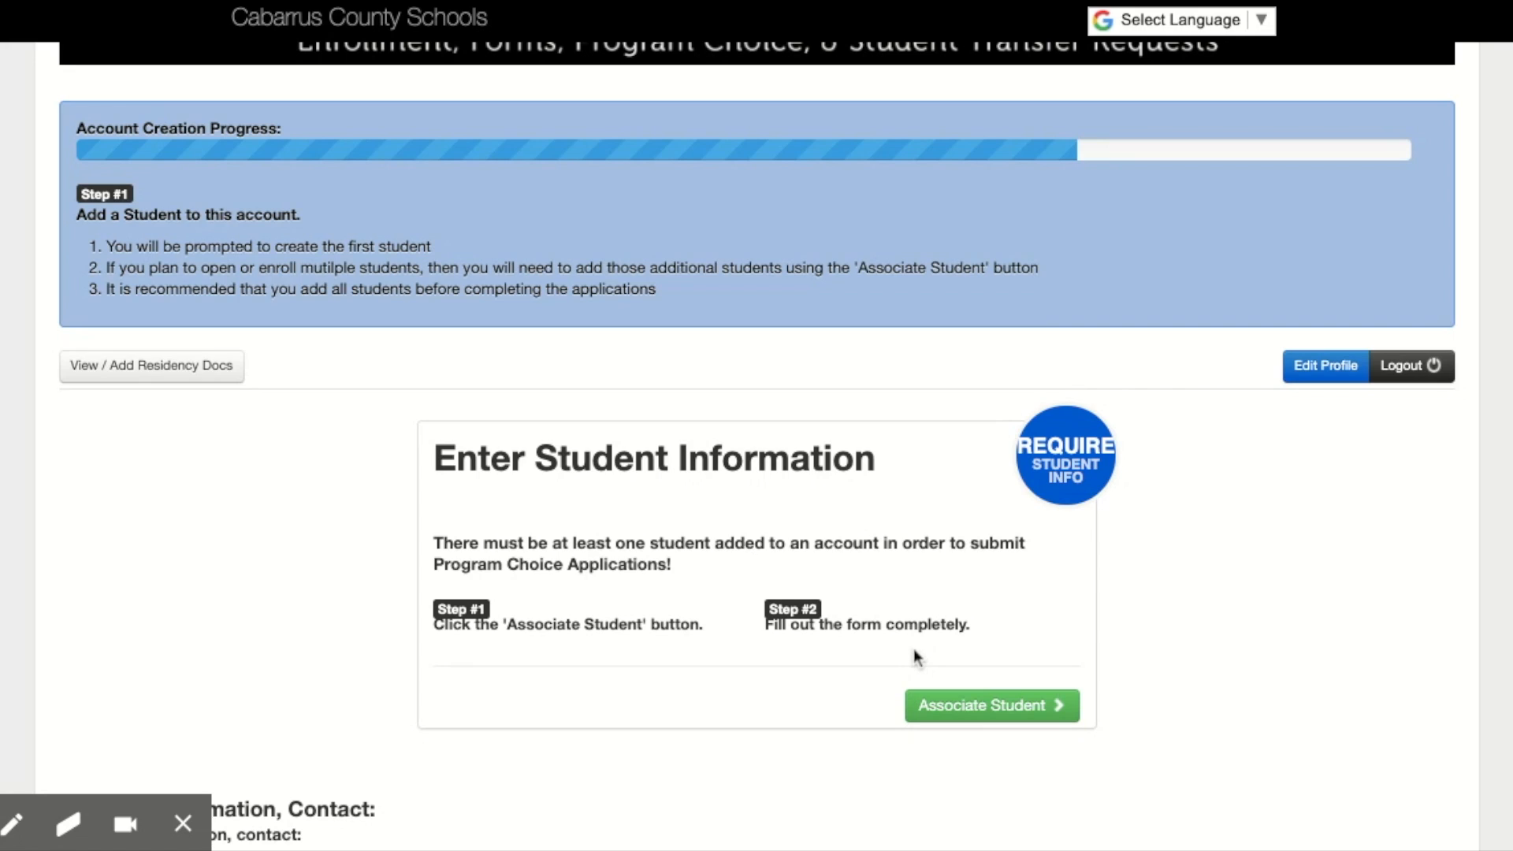
left_click(975, 709)
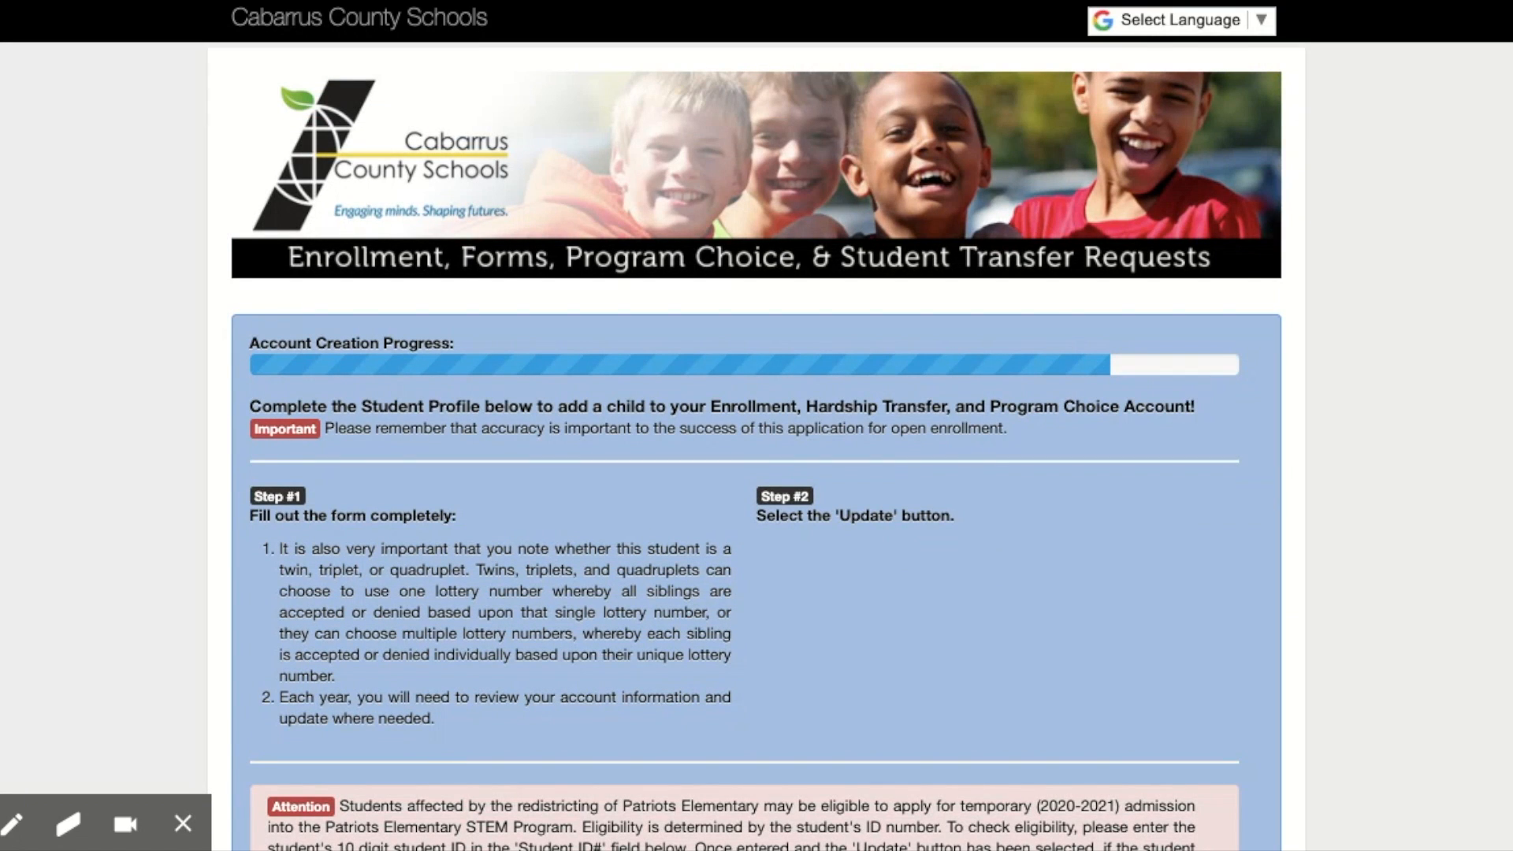
Step: Examine the Student Profile form's instructions and its name, enrollment status, date of birth and sibling fields
scroll(973, 715, "down", 3)
scroll(685, 638, "down", 2)
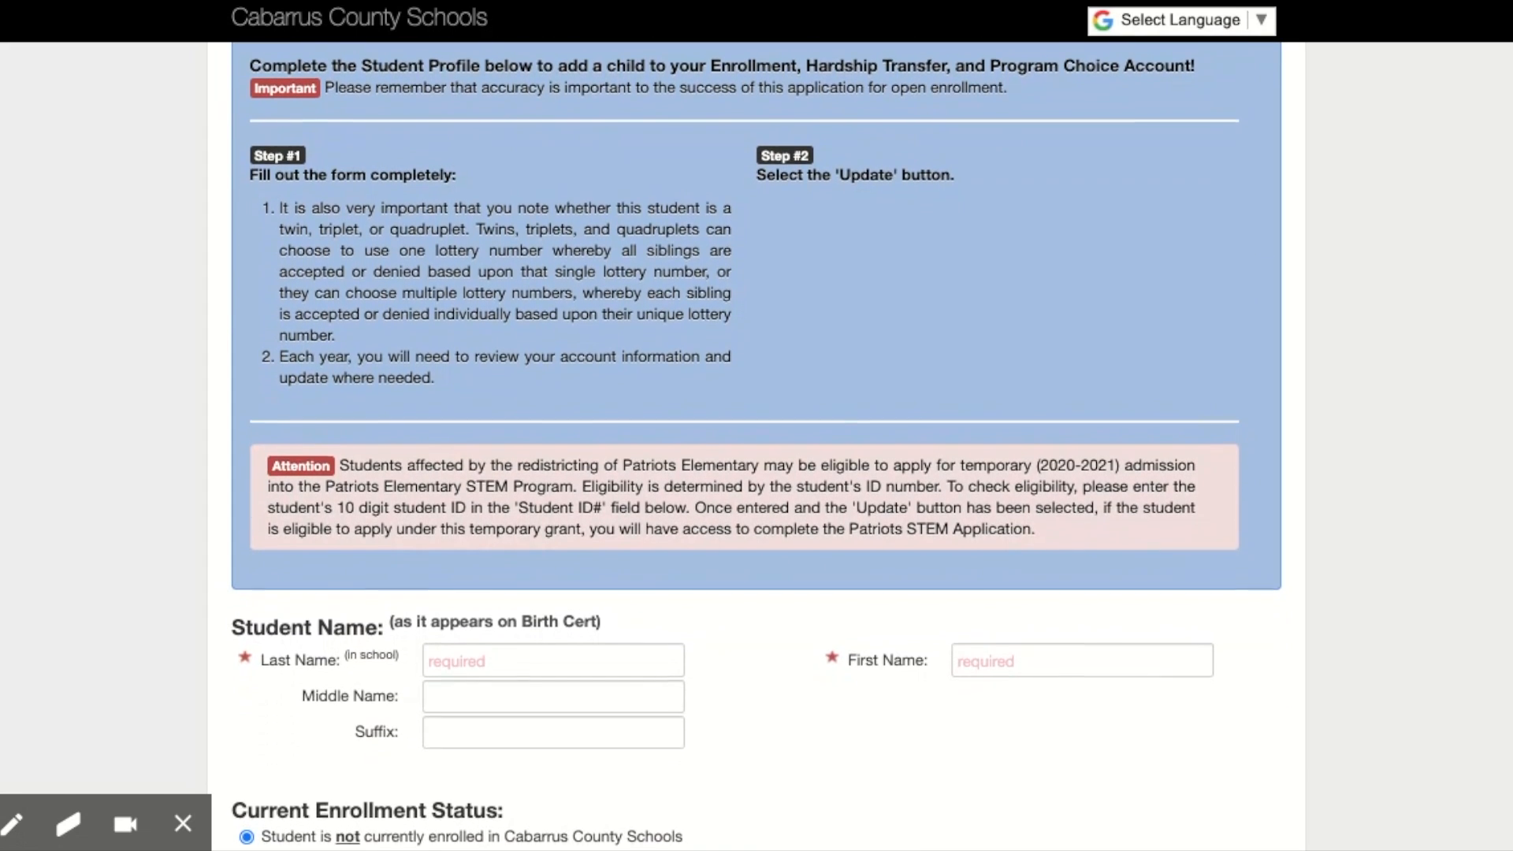
scroll(802, 626, "down", 2)
scroll(802, 626, "down", 2)
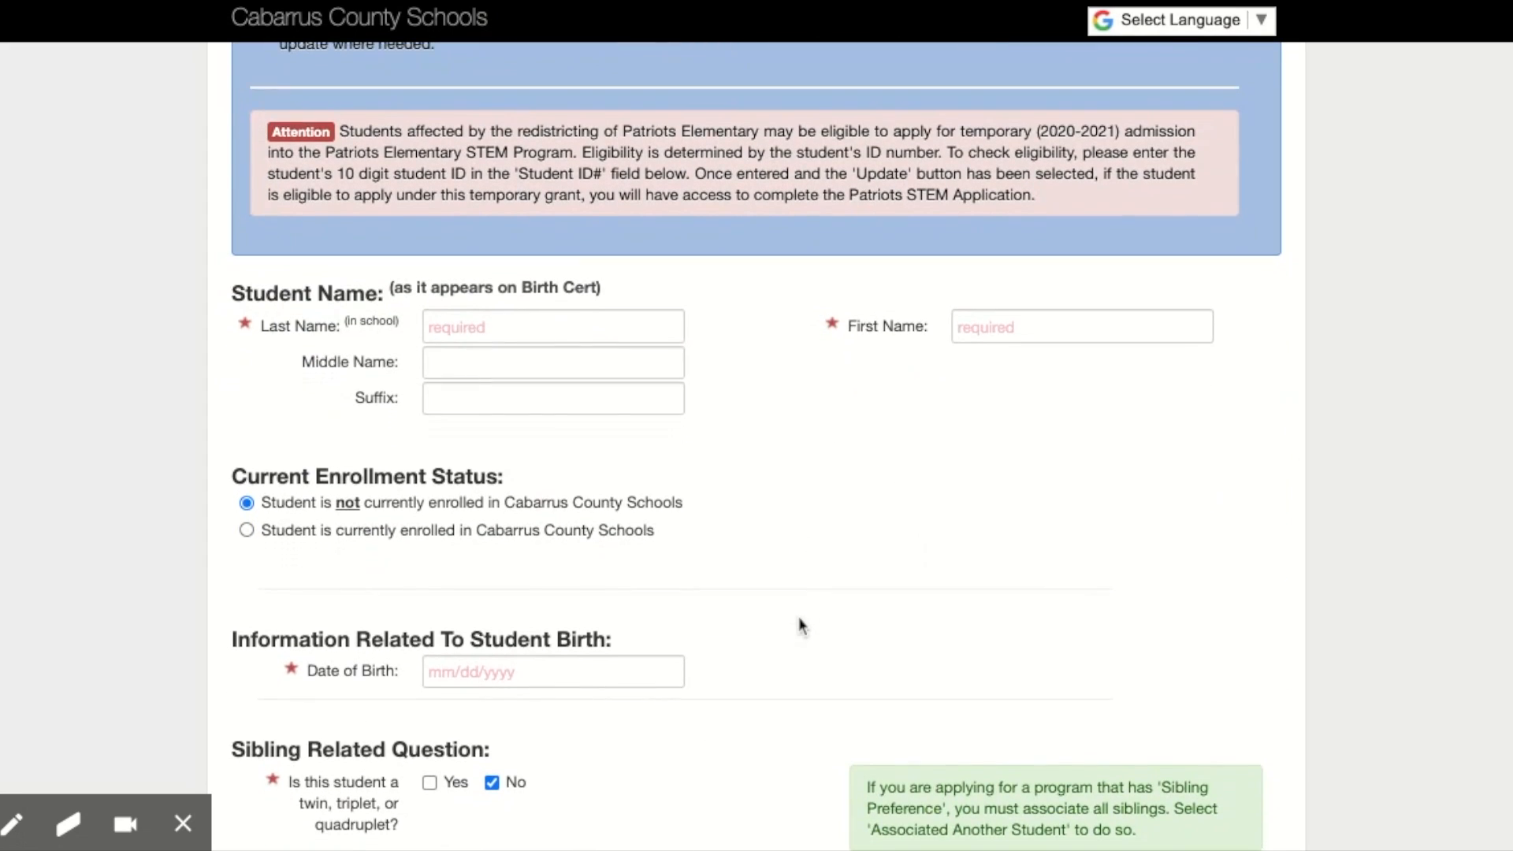
scroll(801, 626, "down", 1)
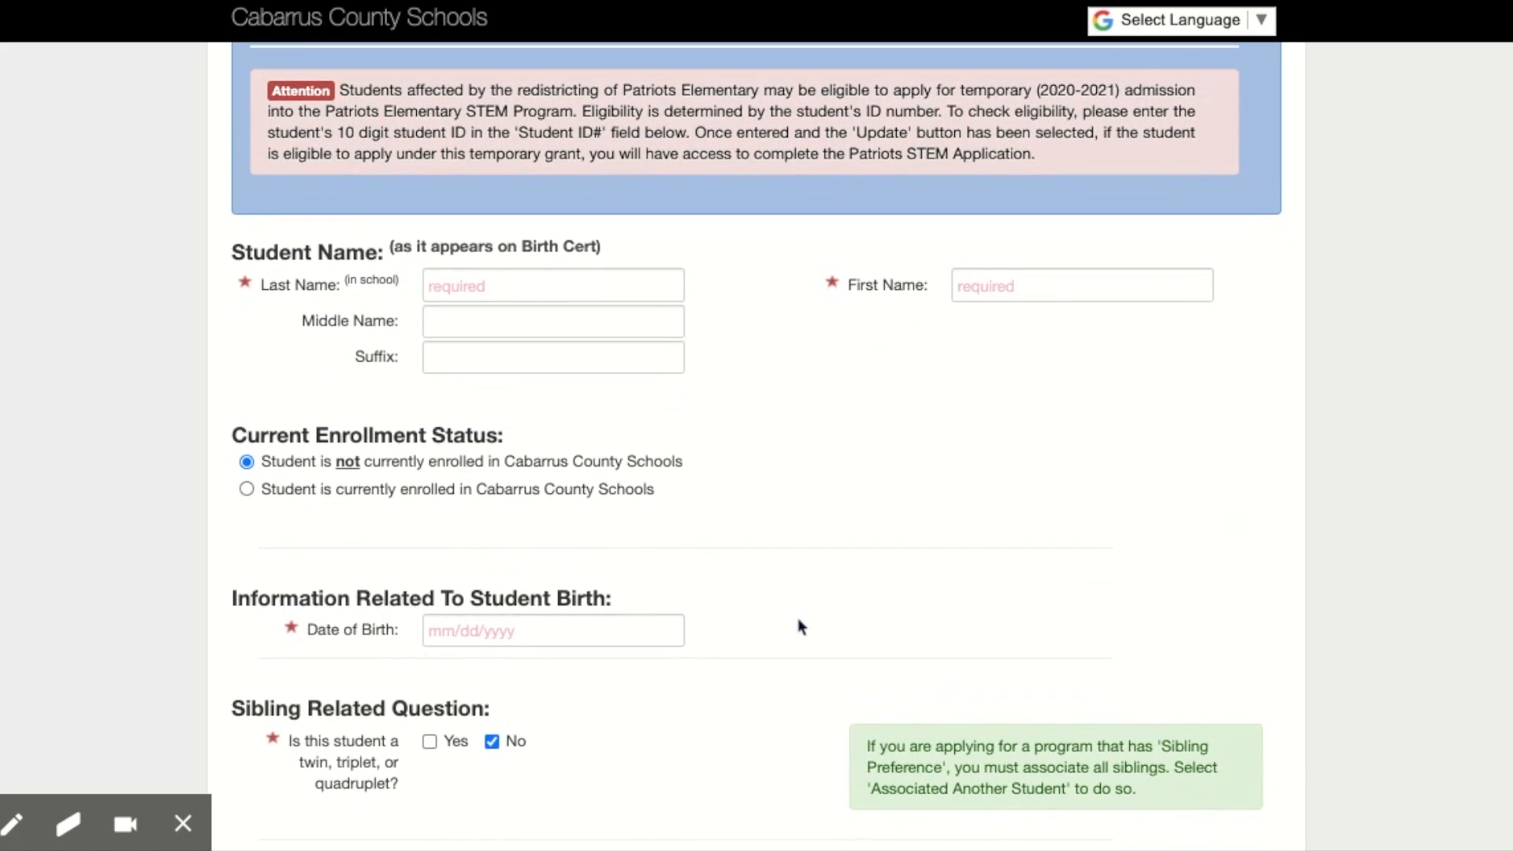
scroll(802, 627, "down", 1)
scroll(802, 627, "down", 1)
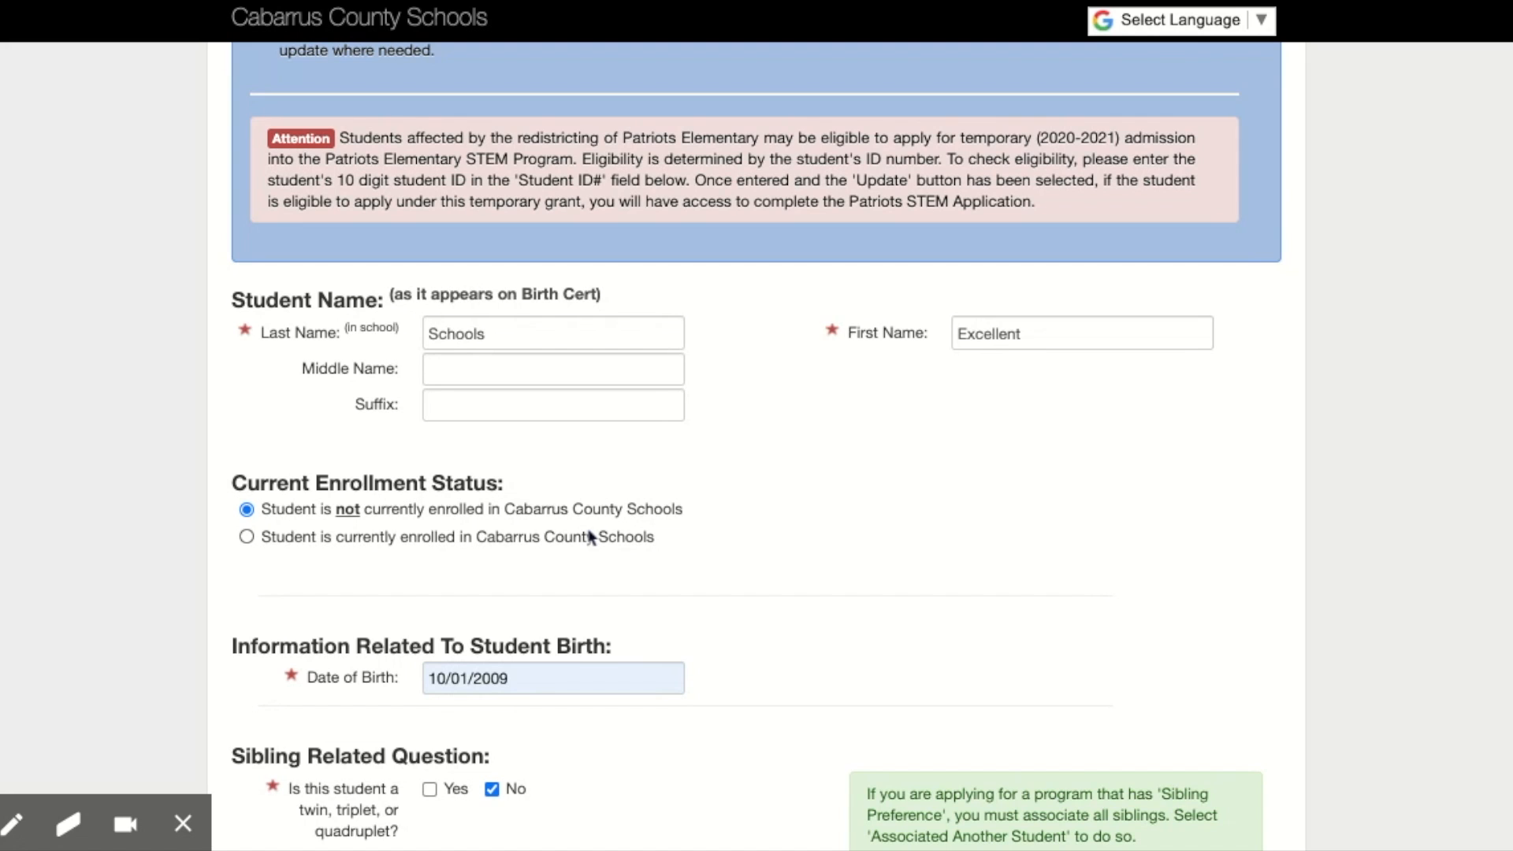
Step: Set the student's 2019-2020 grade level to 5th Grade and the current school to A T Allen Elementary
scroll(591, 537, "down", 6)
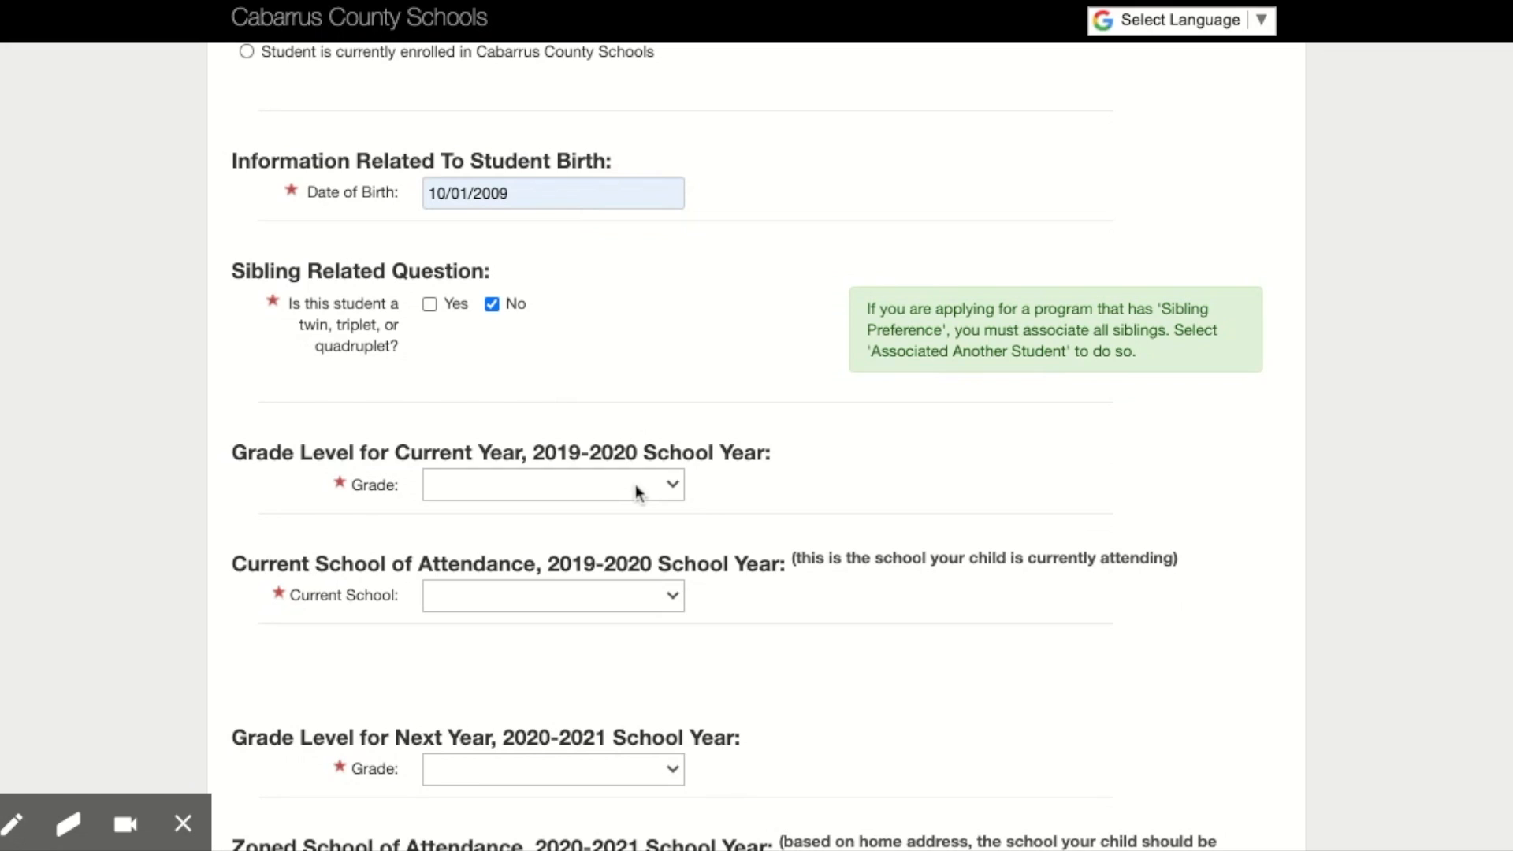
scroll(646, 628, "down", 1)
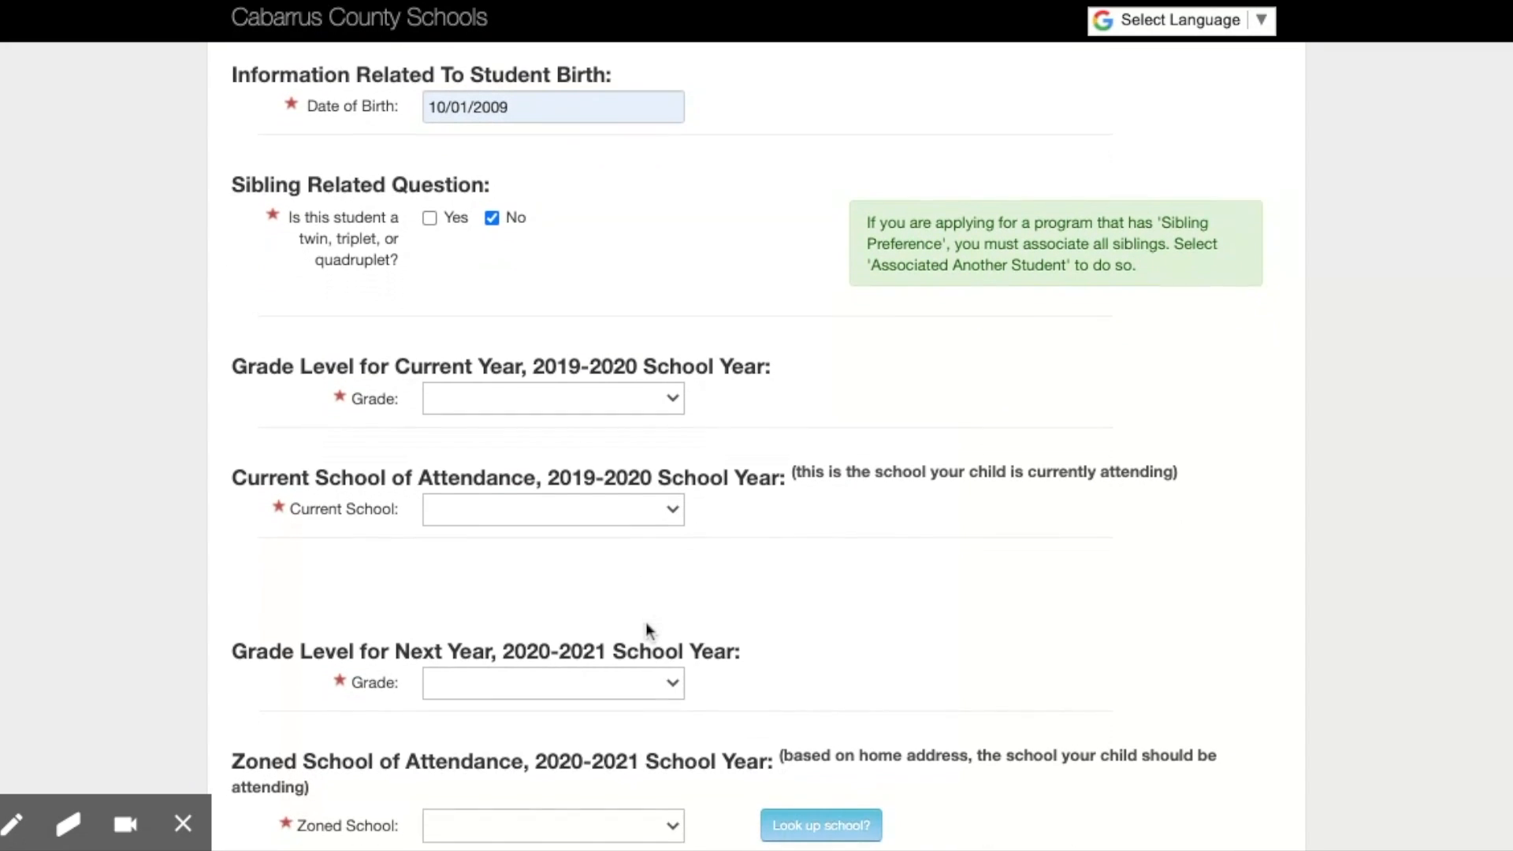
scroll(645, 628, "down", 1)
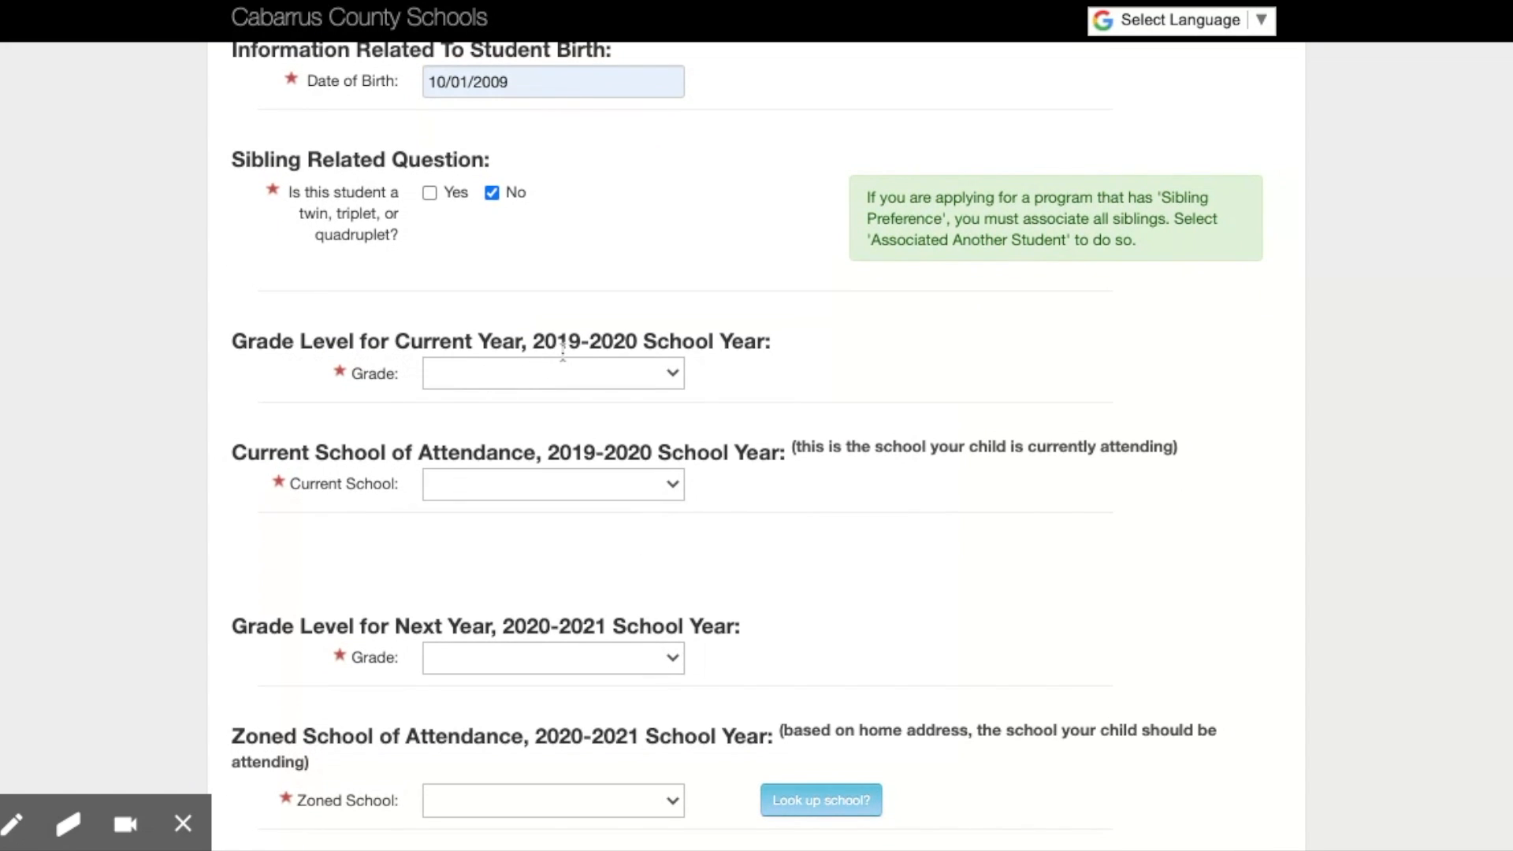
left_click(630, 378)
left_click(628, 376)
left_click(623, 495)
left_click(623, 496)
Step: Mark the student as currently enrolled in Cabarrus County Schools and activate the Student ID# field
scroll(505, 201, "up", 6)
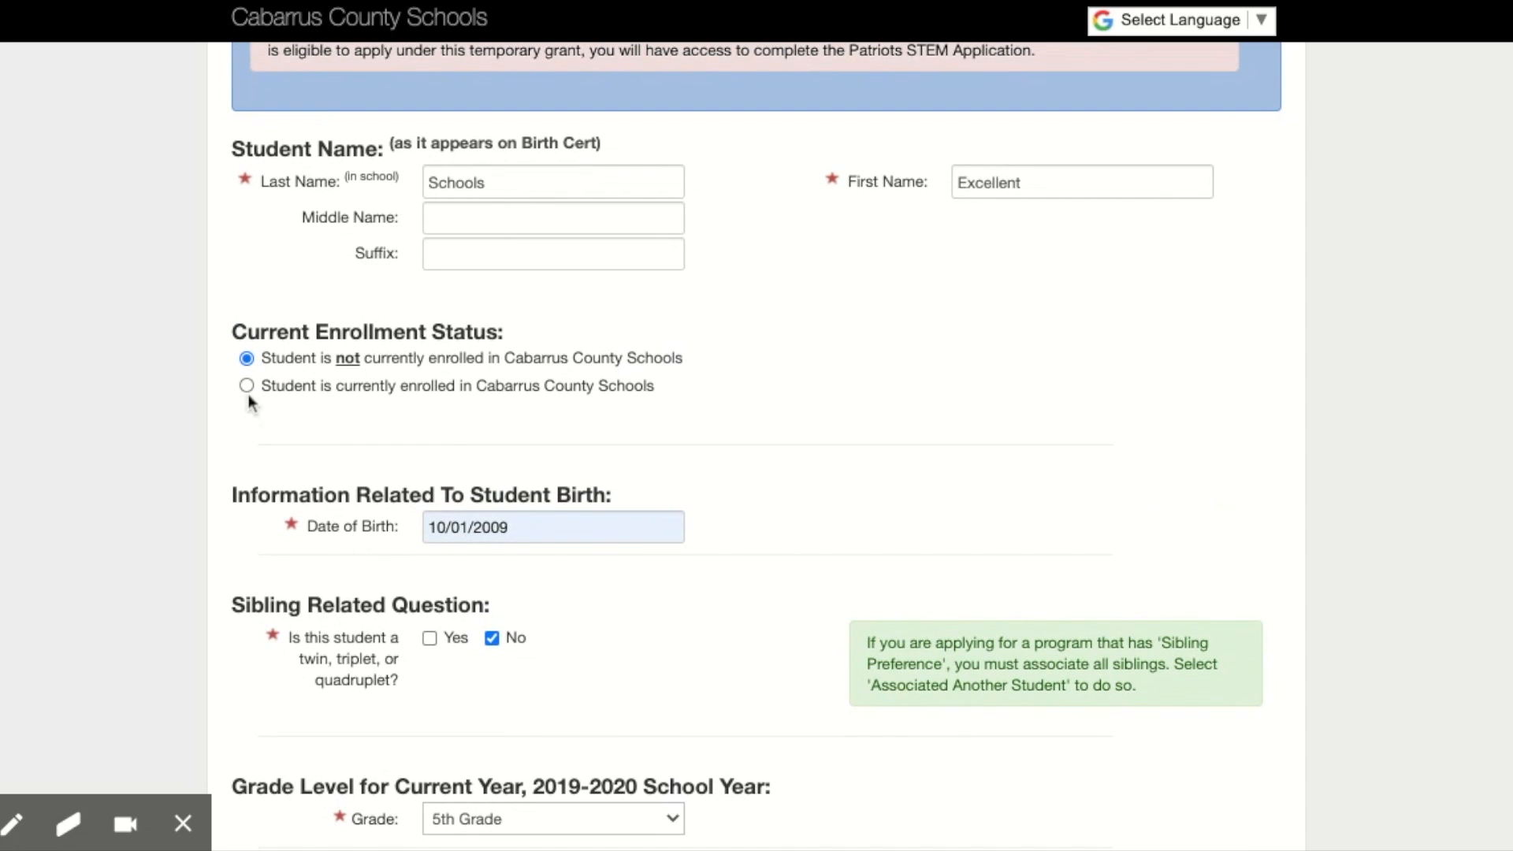
left_click(247, 390)
scroll(615, 516, "down", 3)
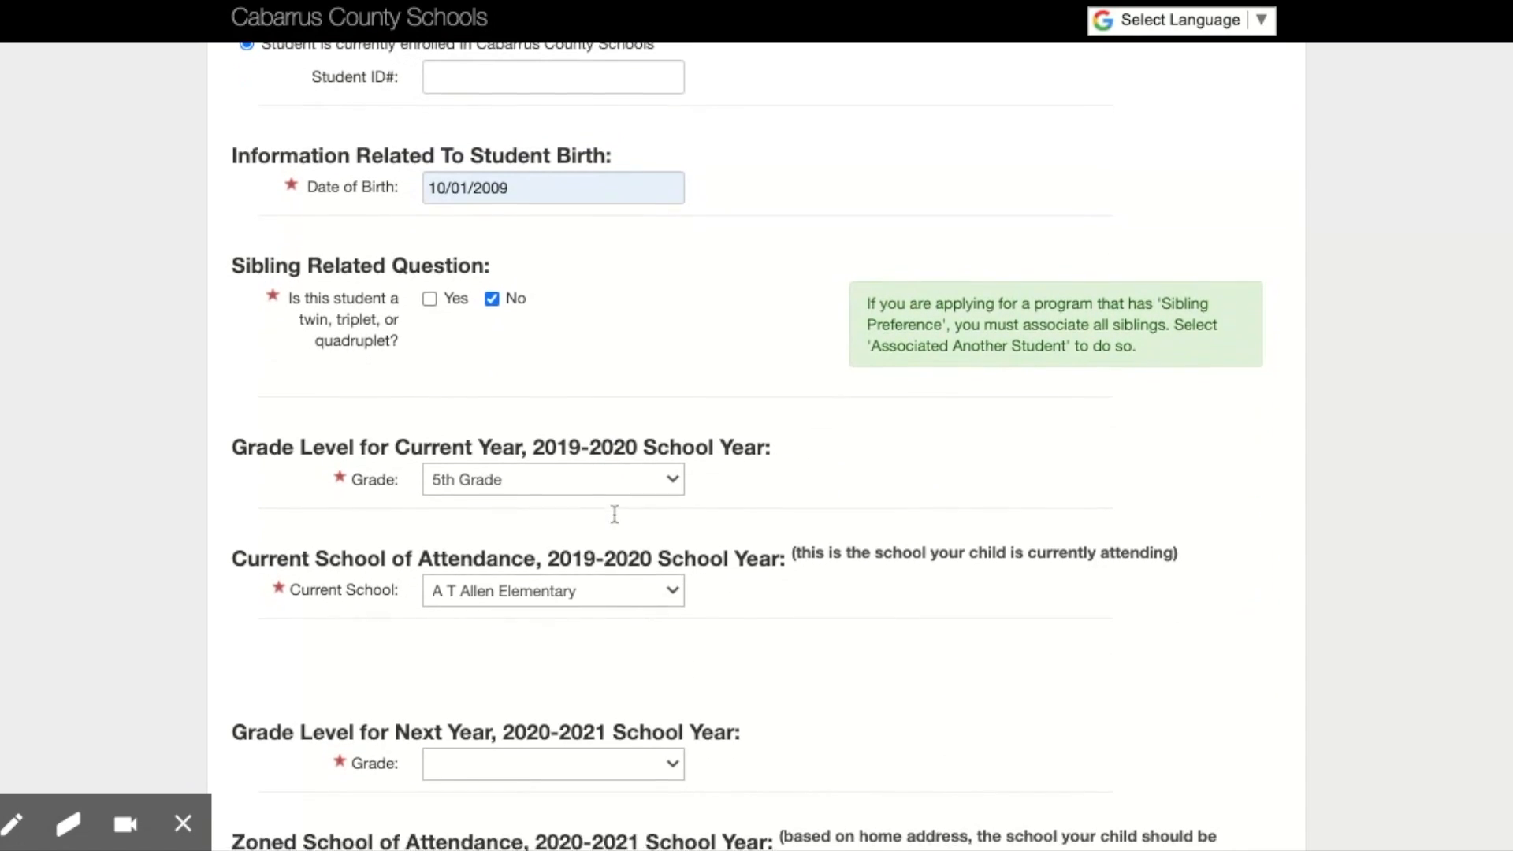
left_click(494, 180)
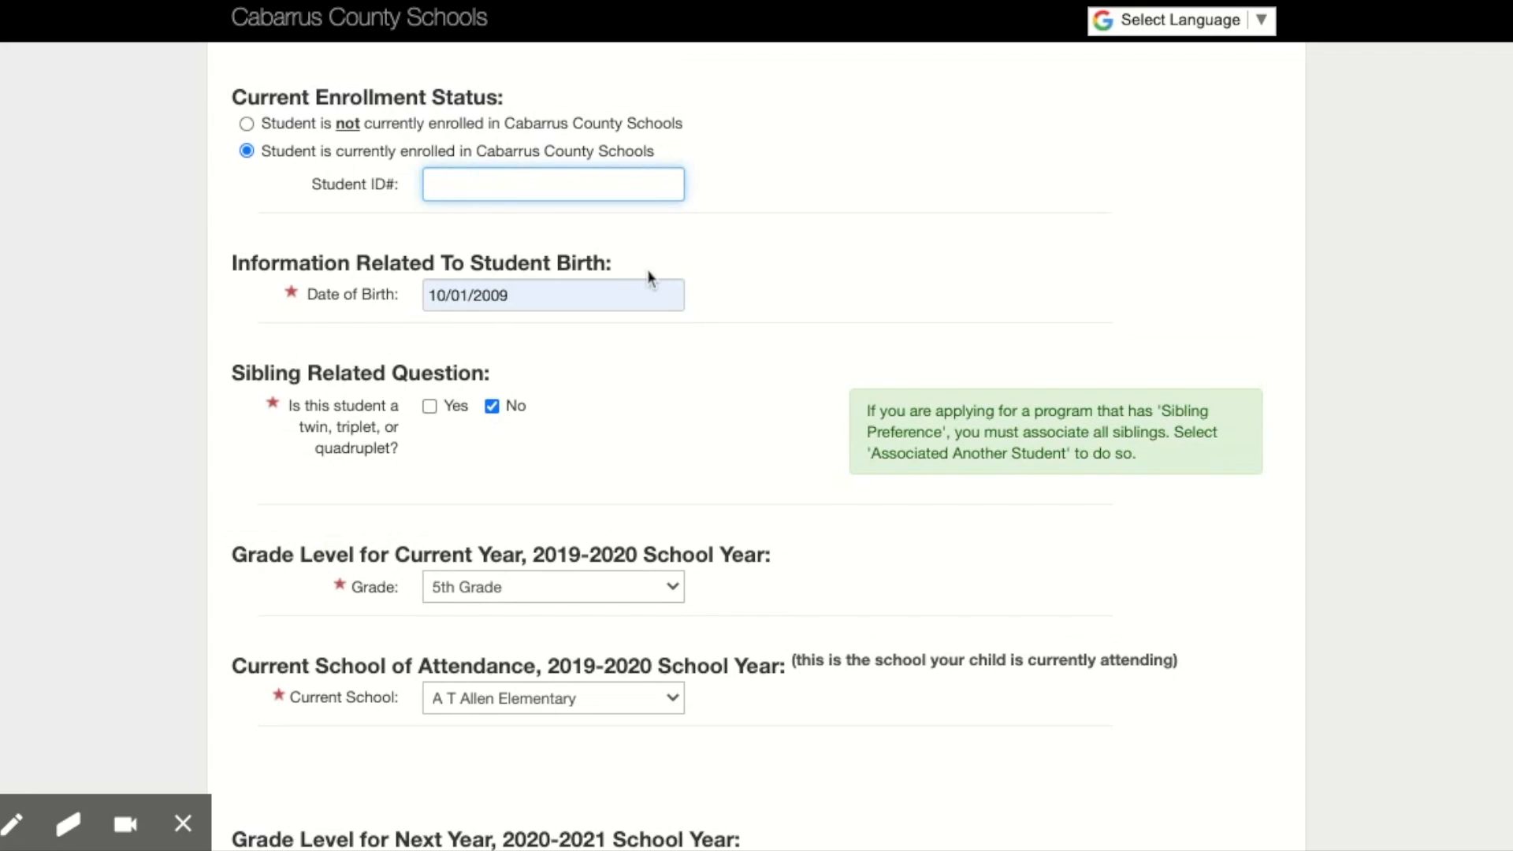
scroll(651, 277, "up", 1)
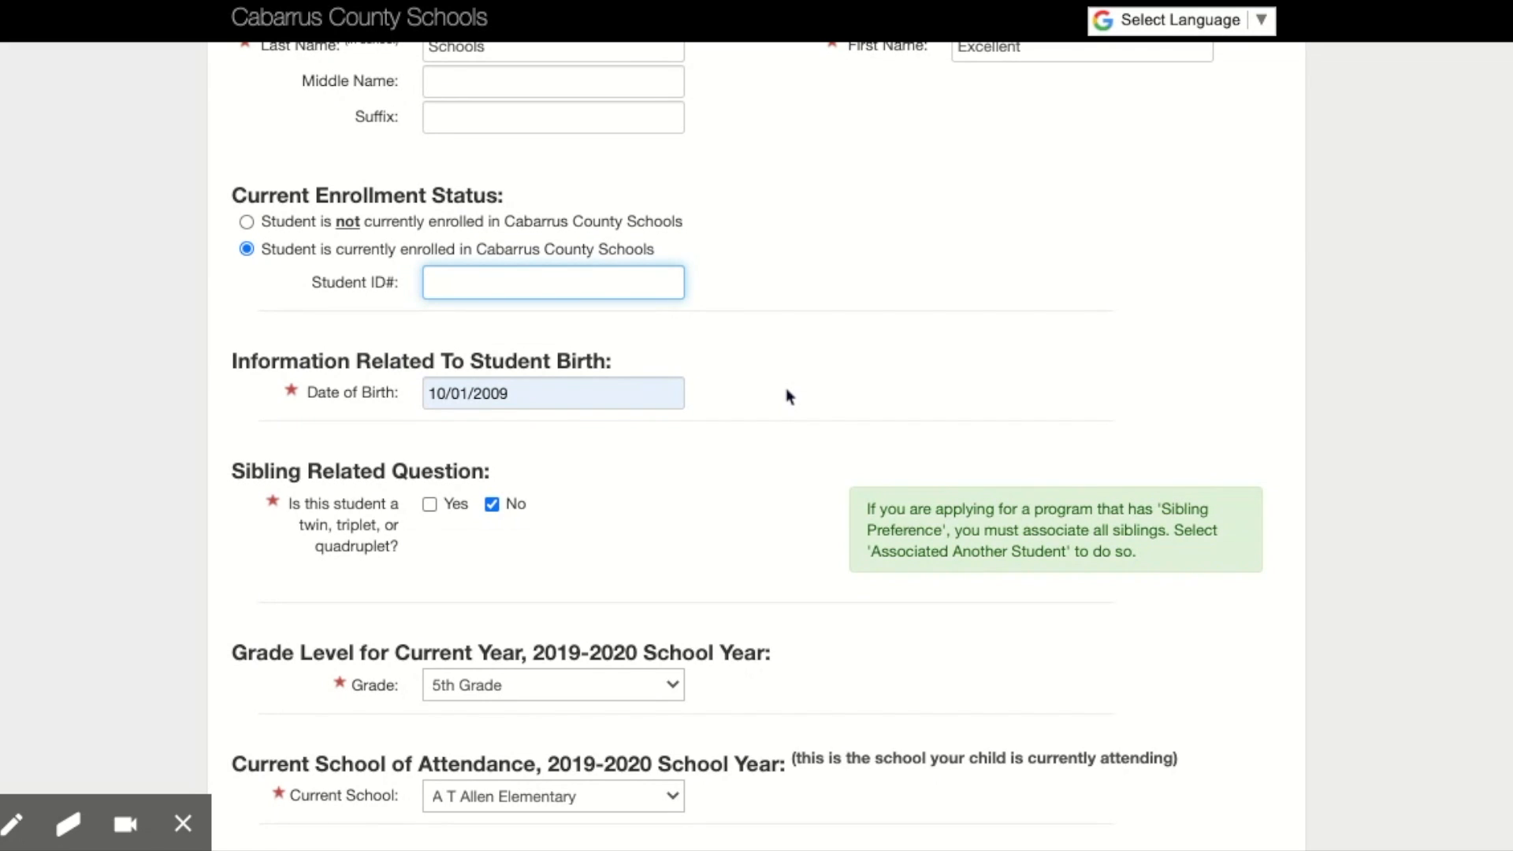
Step: Set the 2020-2021 grade level to 6th Grade and the zoned school to C C Griffin Middle
scroll(789, 394, "down", 6)
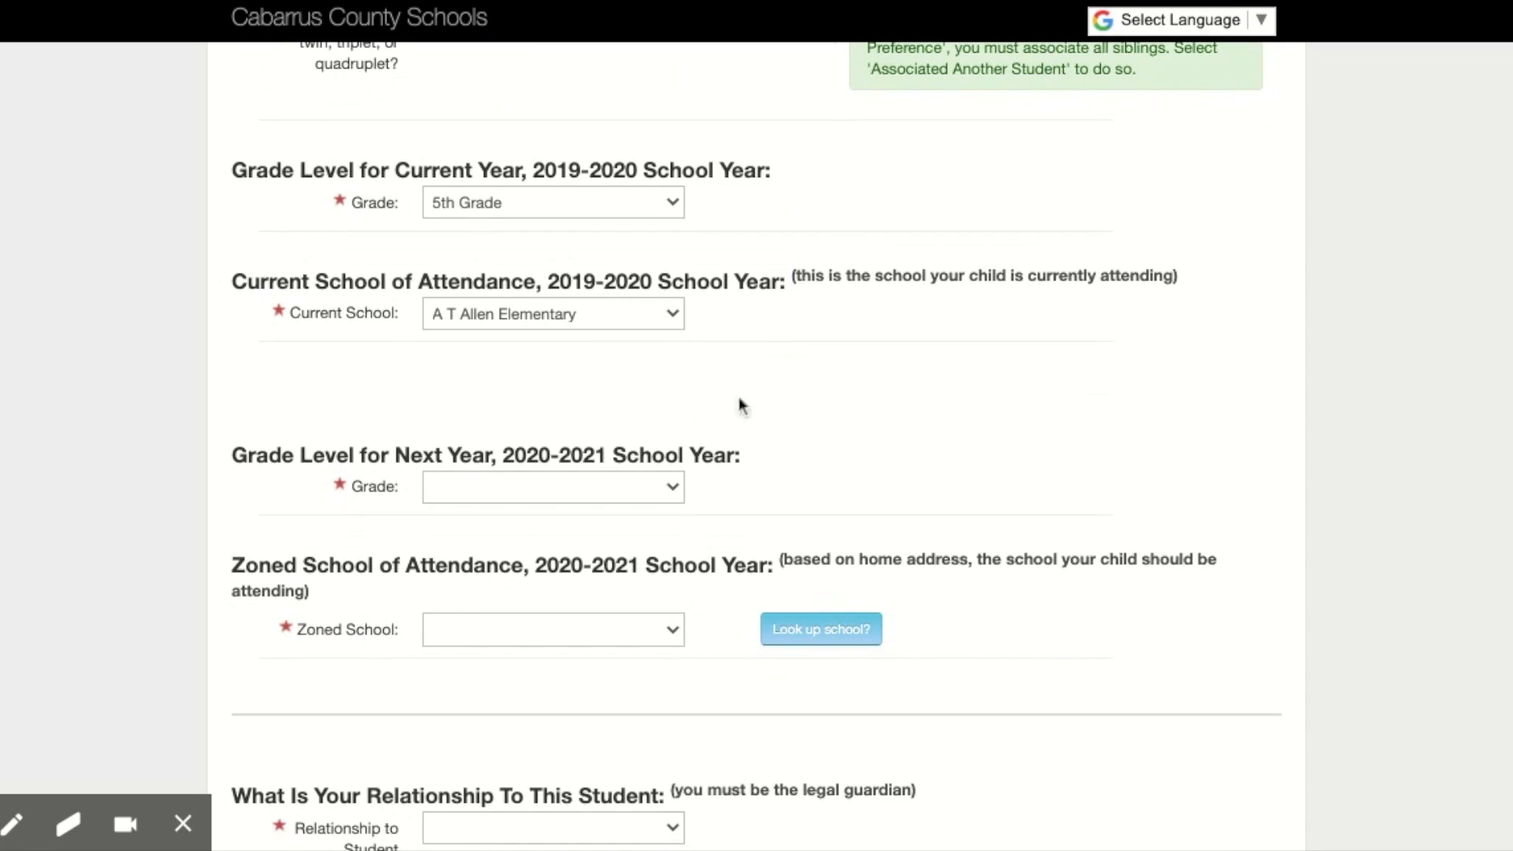
left_click(605, 500)
left_click(607, 607)
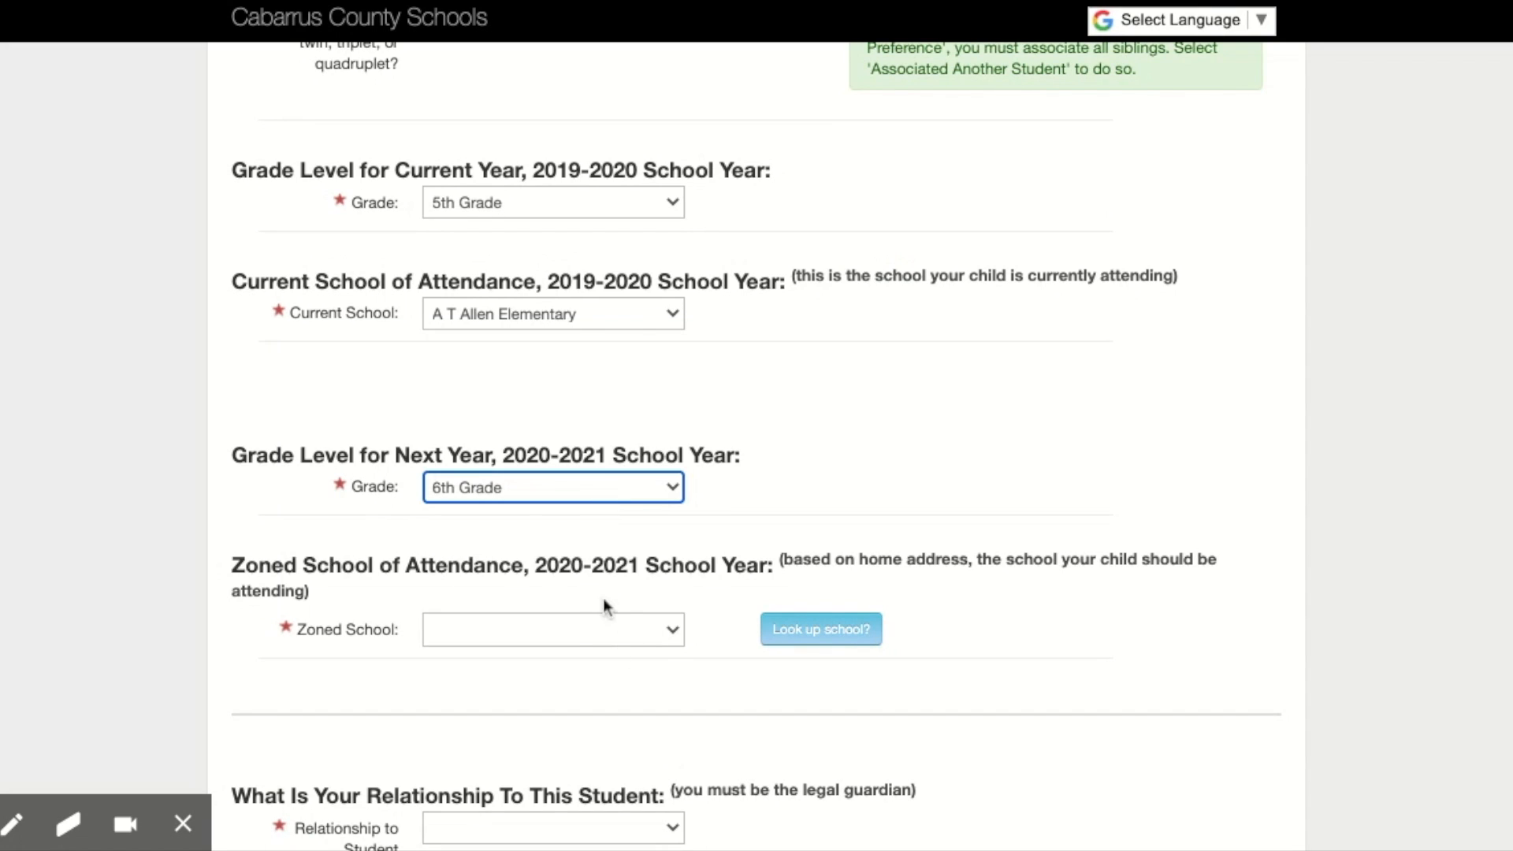
left_click(575, 635)
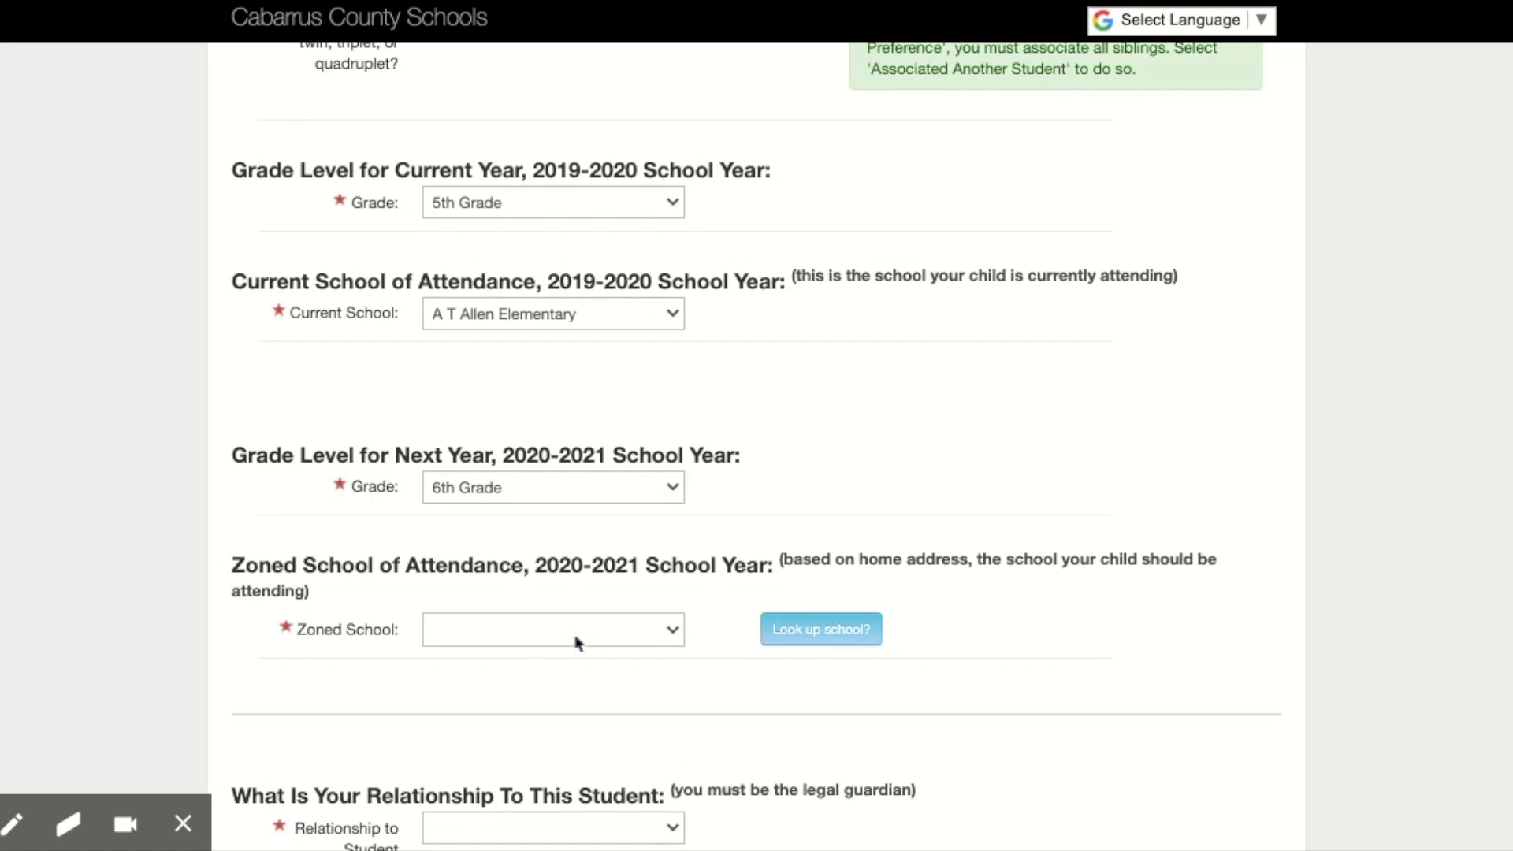
left_click(578, 642)
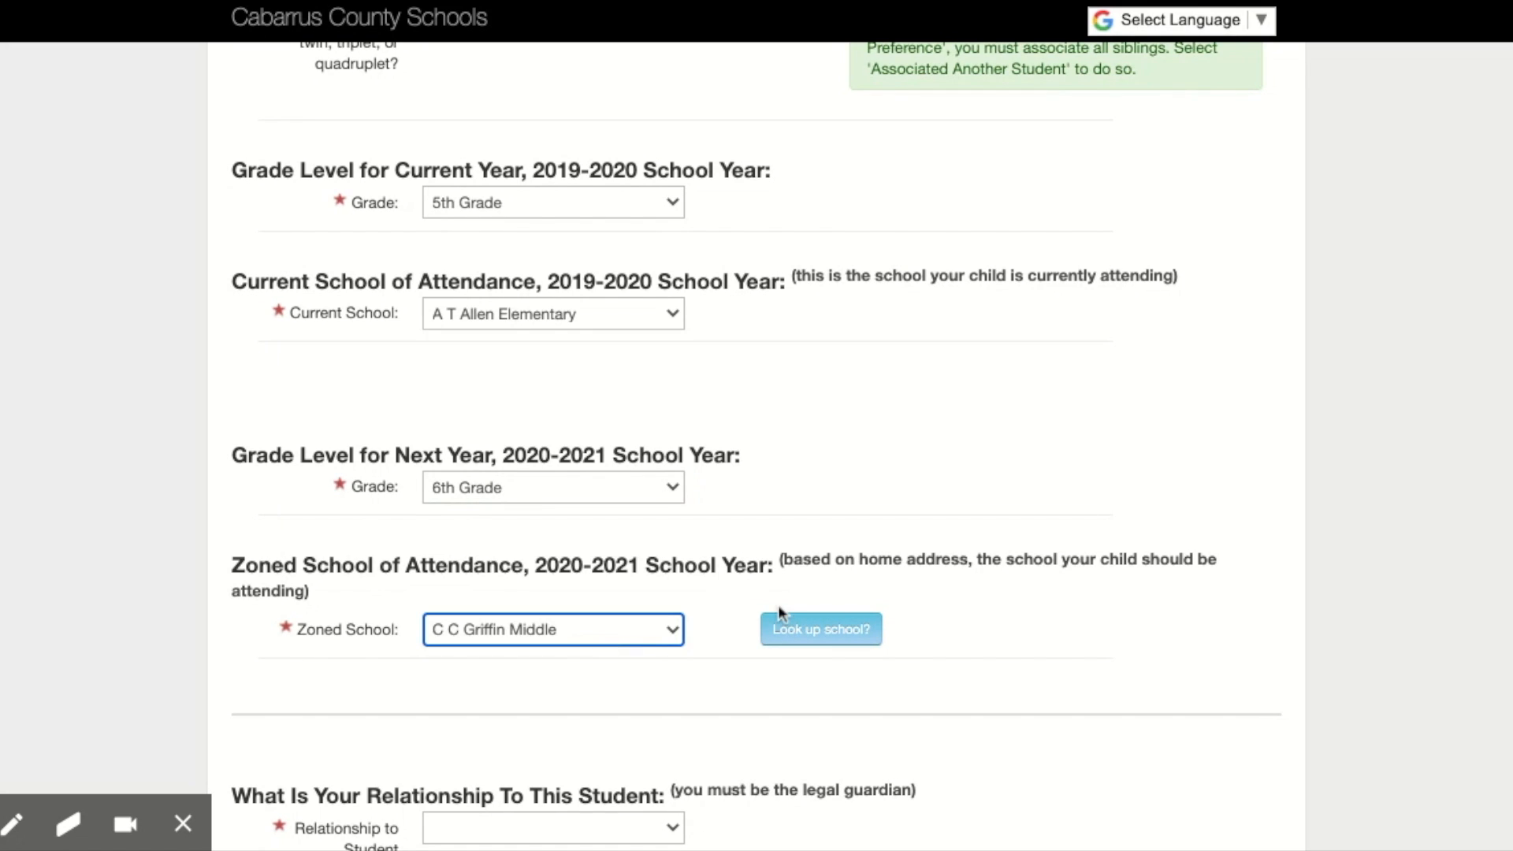
Step: Look up the zoned school for the home address and grade, and set it to Mount Pleasant Middle
scroll(780, 612, "down", 3)
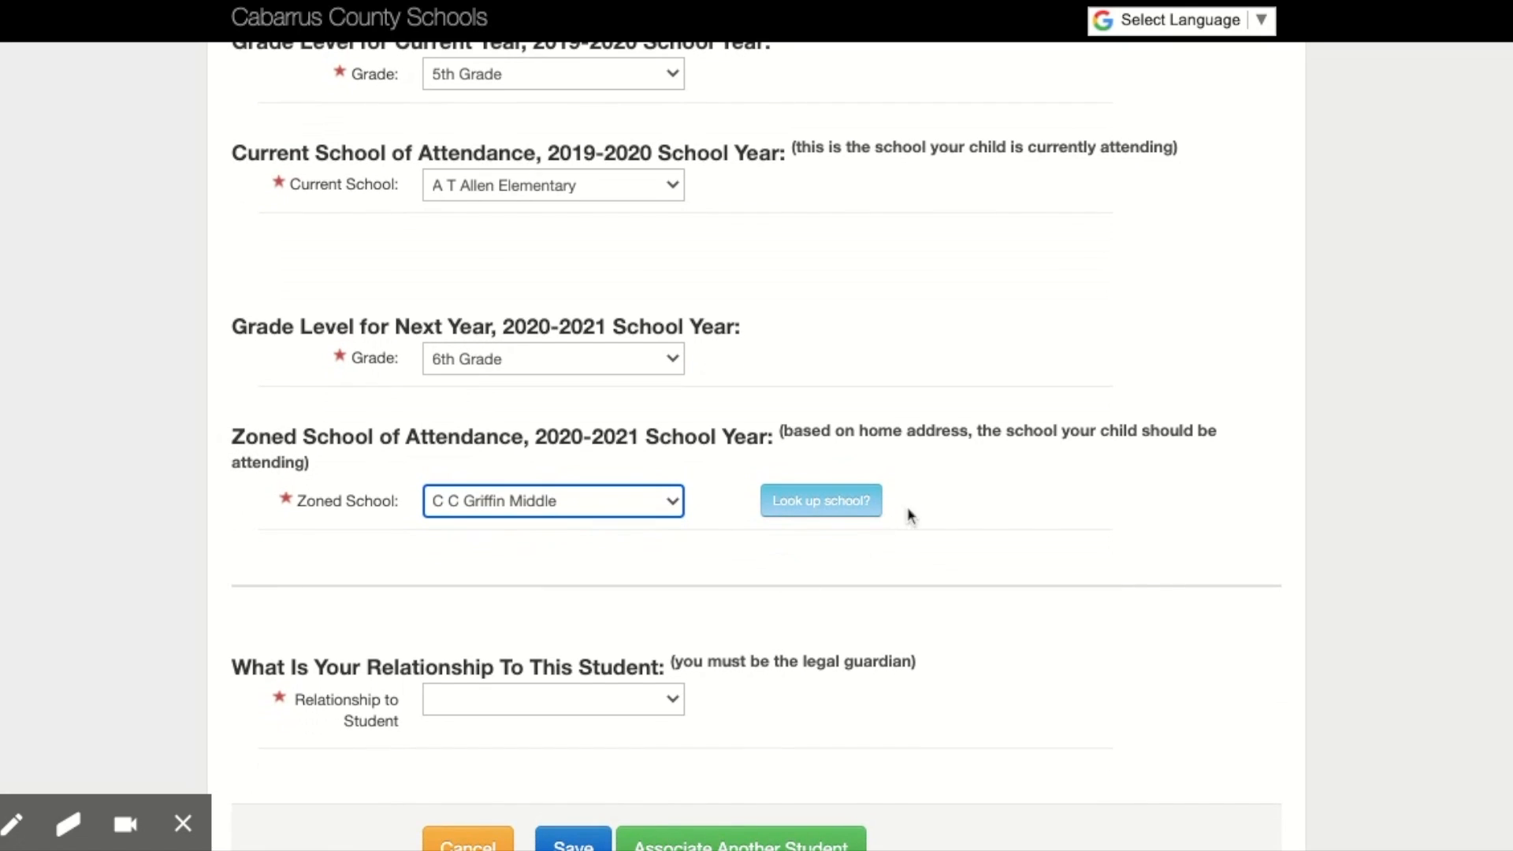
left_click(831, 517)
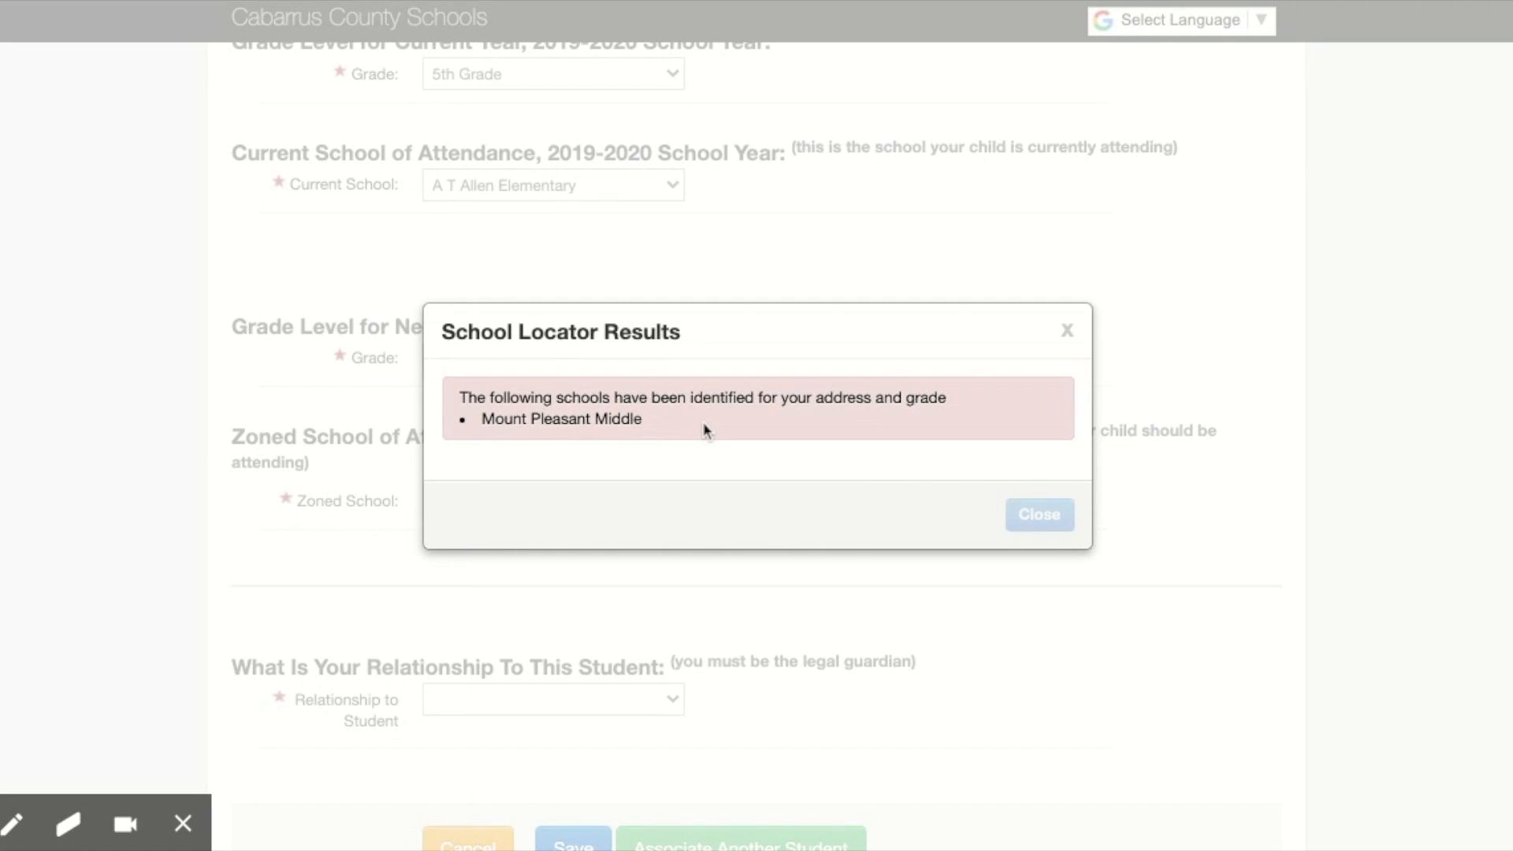
left_click(1068, 337)
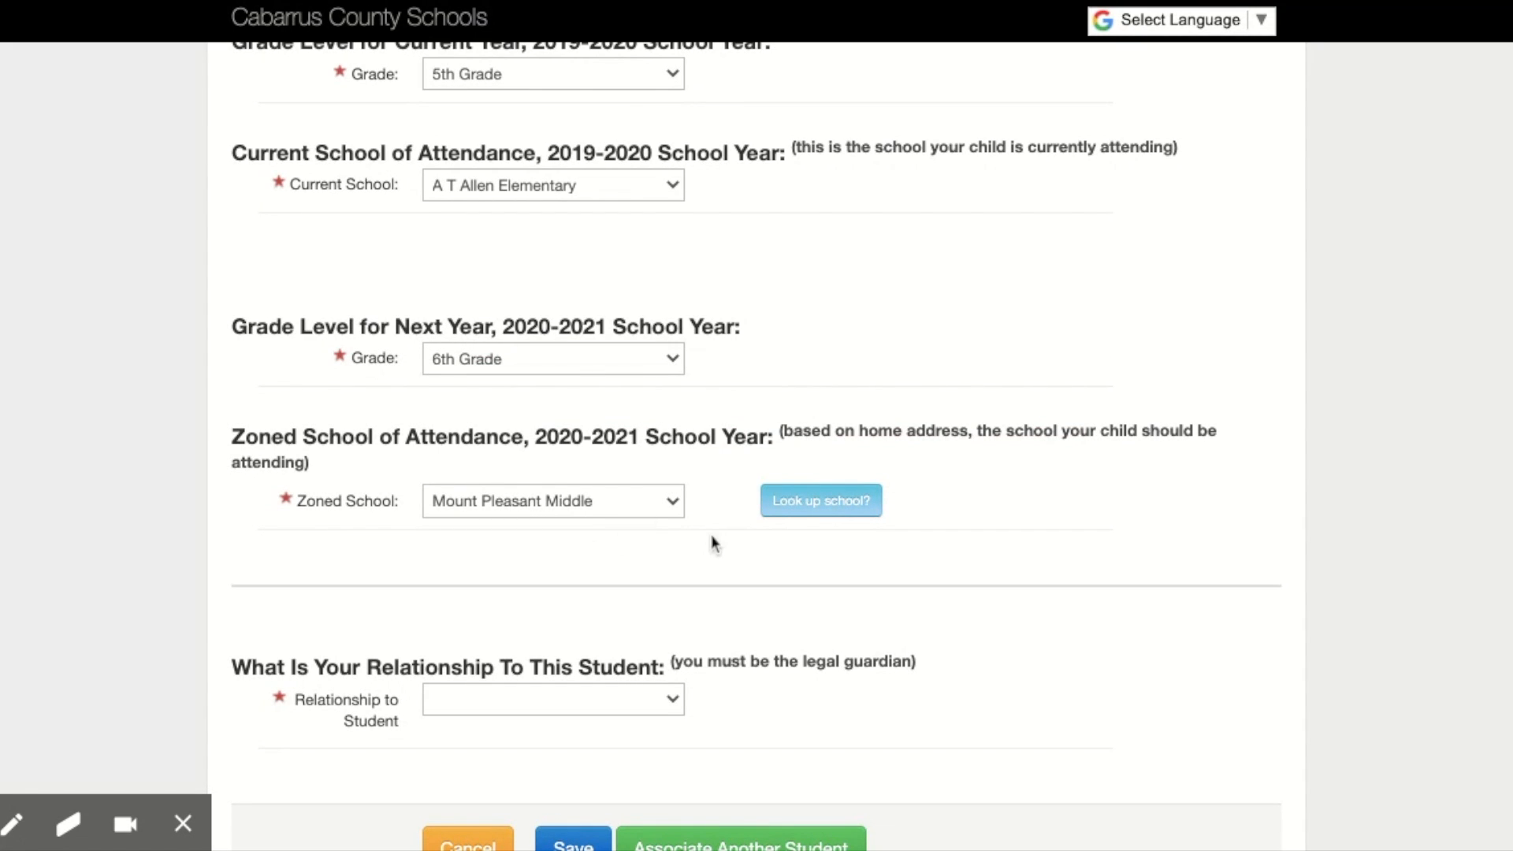
scroll(713, 542, "down", 2)
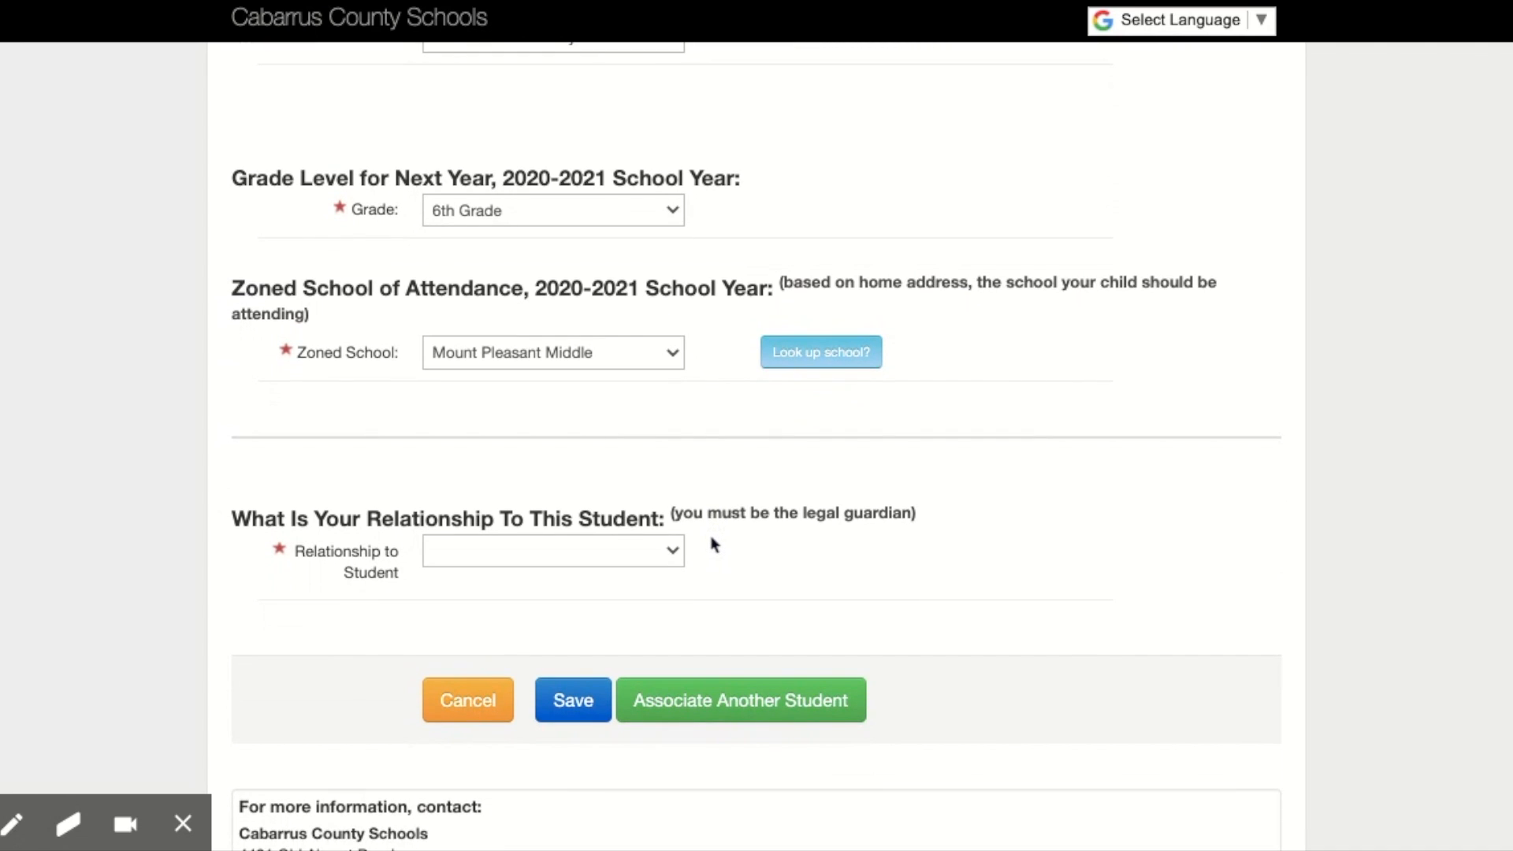
Step: Set the relationship to the student to Mother, save the student record, and dismiss the Sibling Preference reminder
scroll(713, 543, "down", 1)
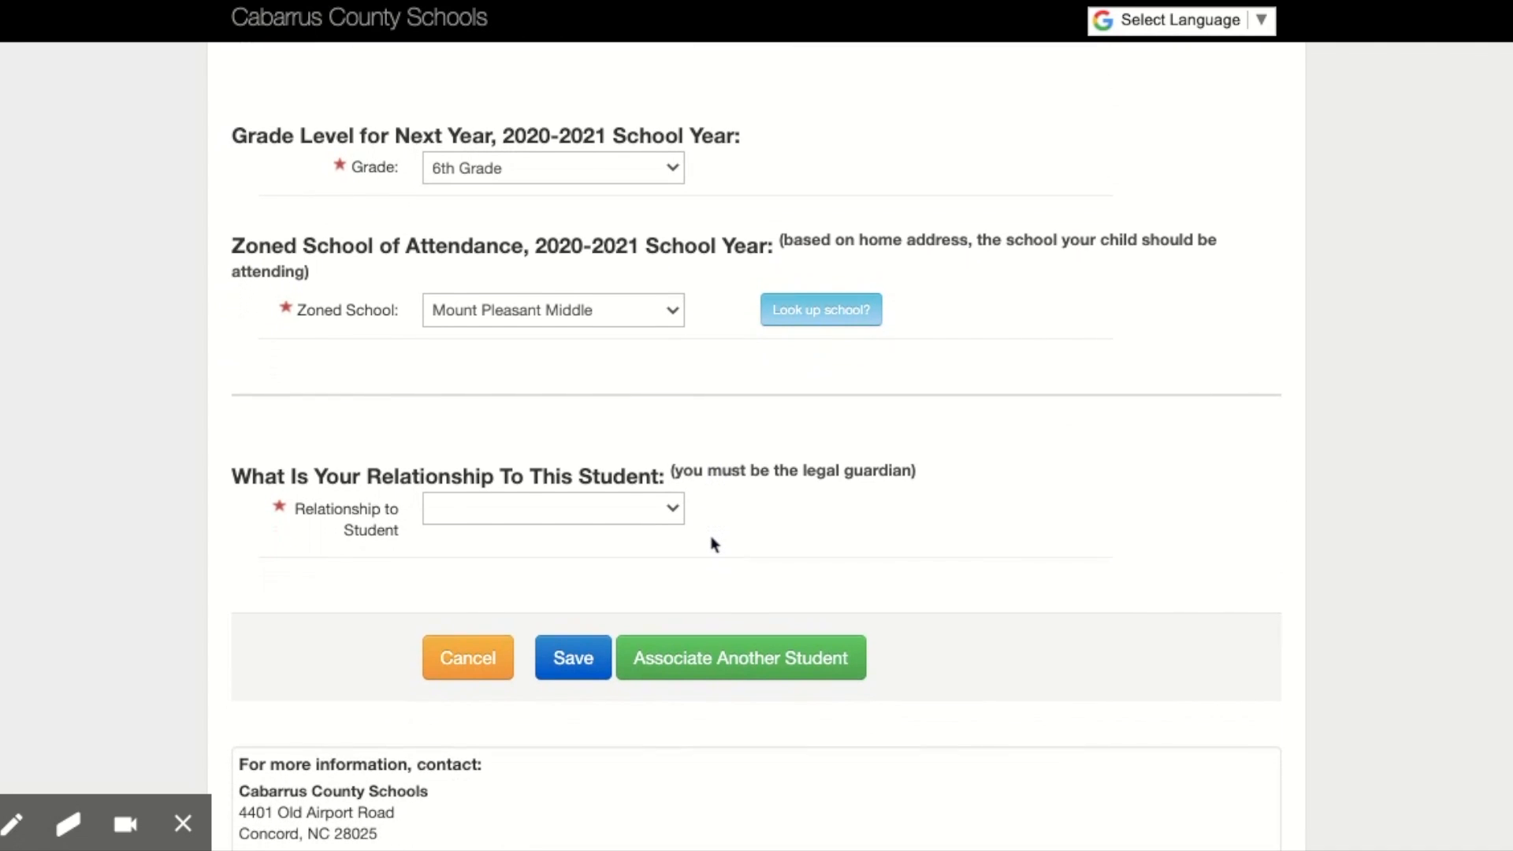
left_click(604, 520)
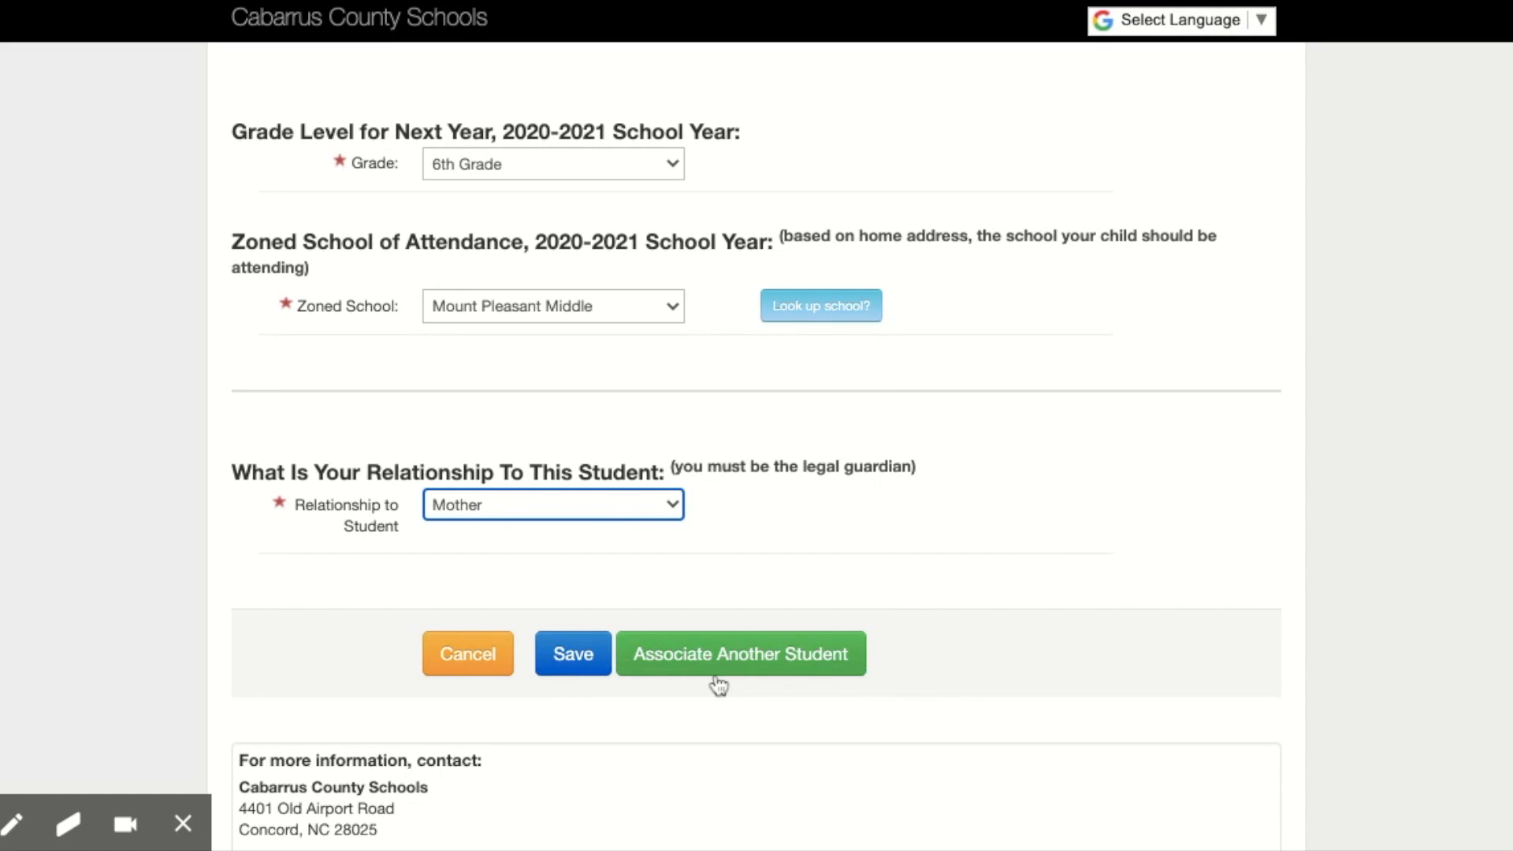
left_click(574, 660)
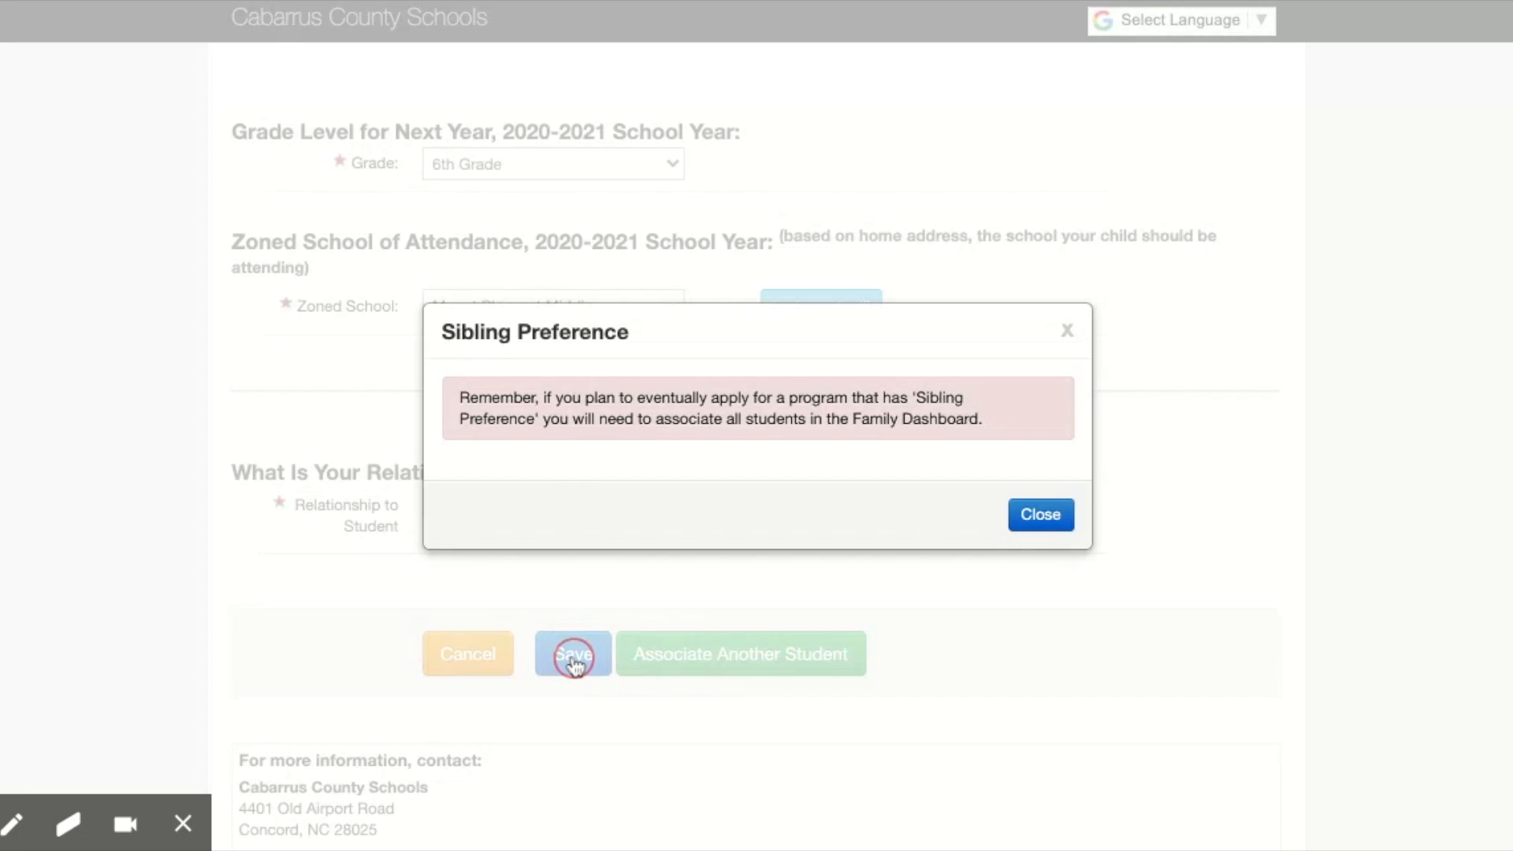
left_click(1040, 522)
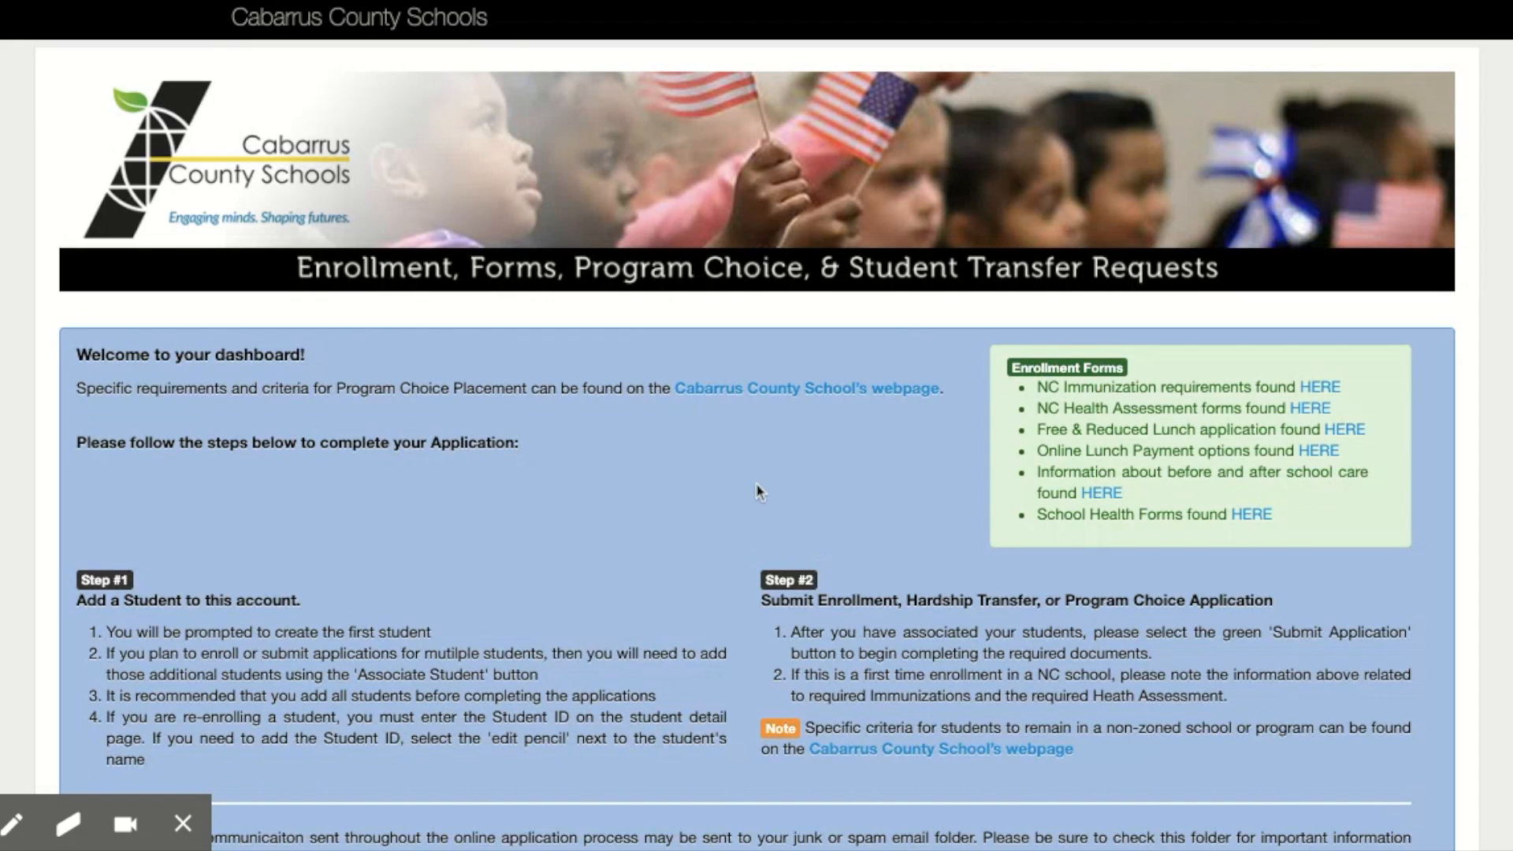
Step: Review the family dashboard's application instructions, enrollment form links, associated student entry, and contact information
scroll(759, 490, "down", 3)
scroll(758, 490, "down", 5)
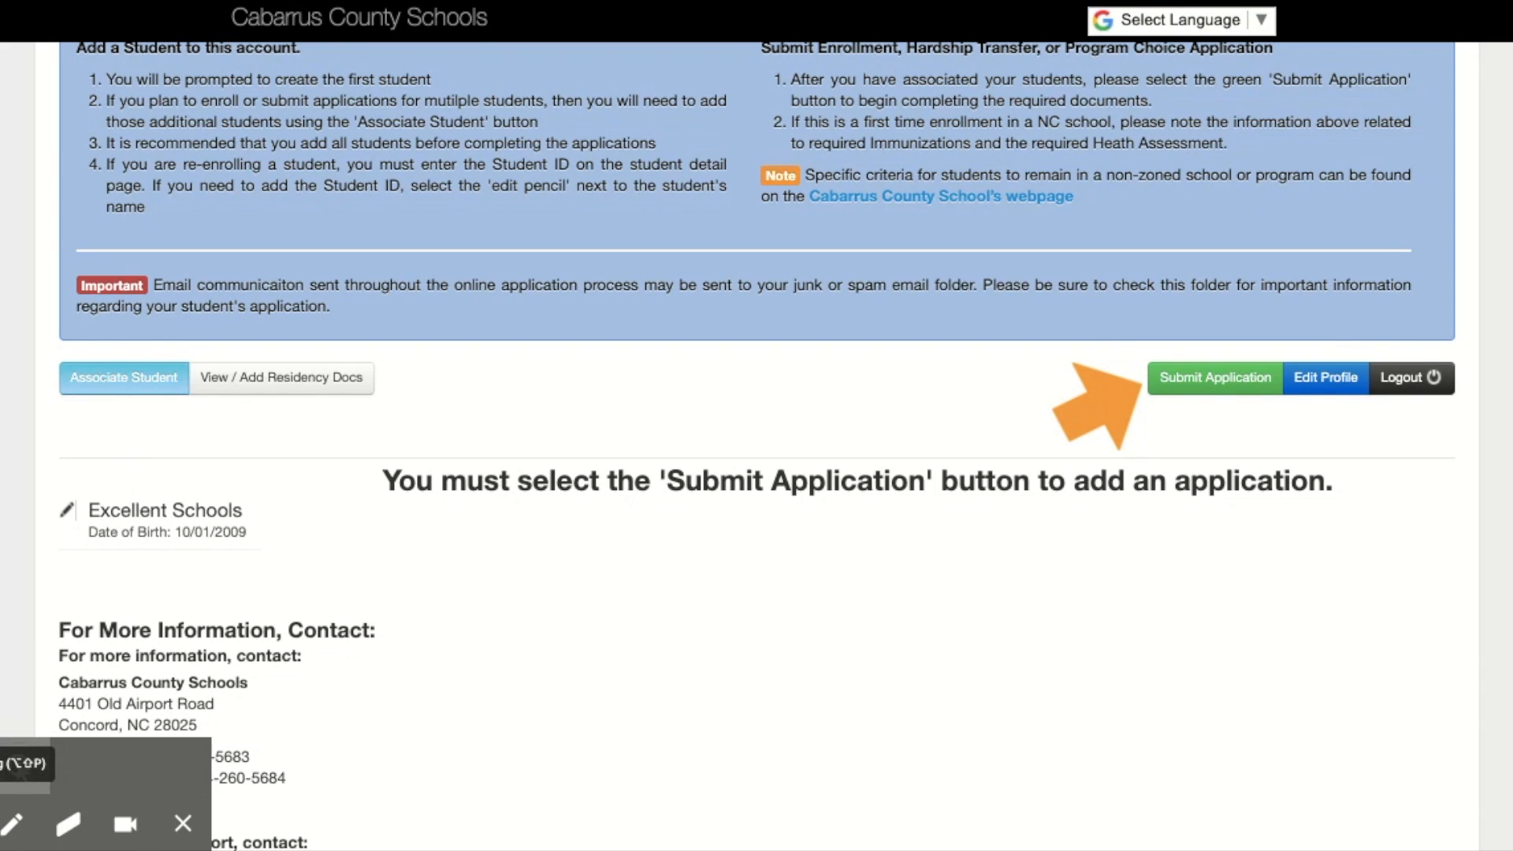
scroll(742, 568, "down", 3)
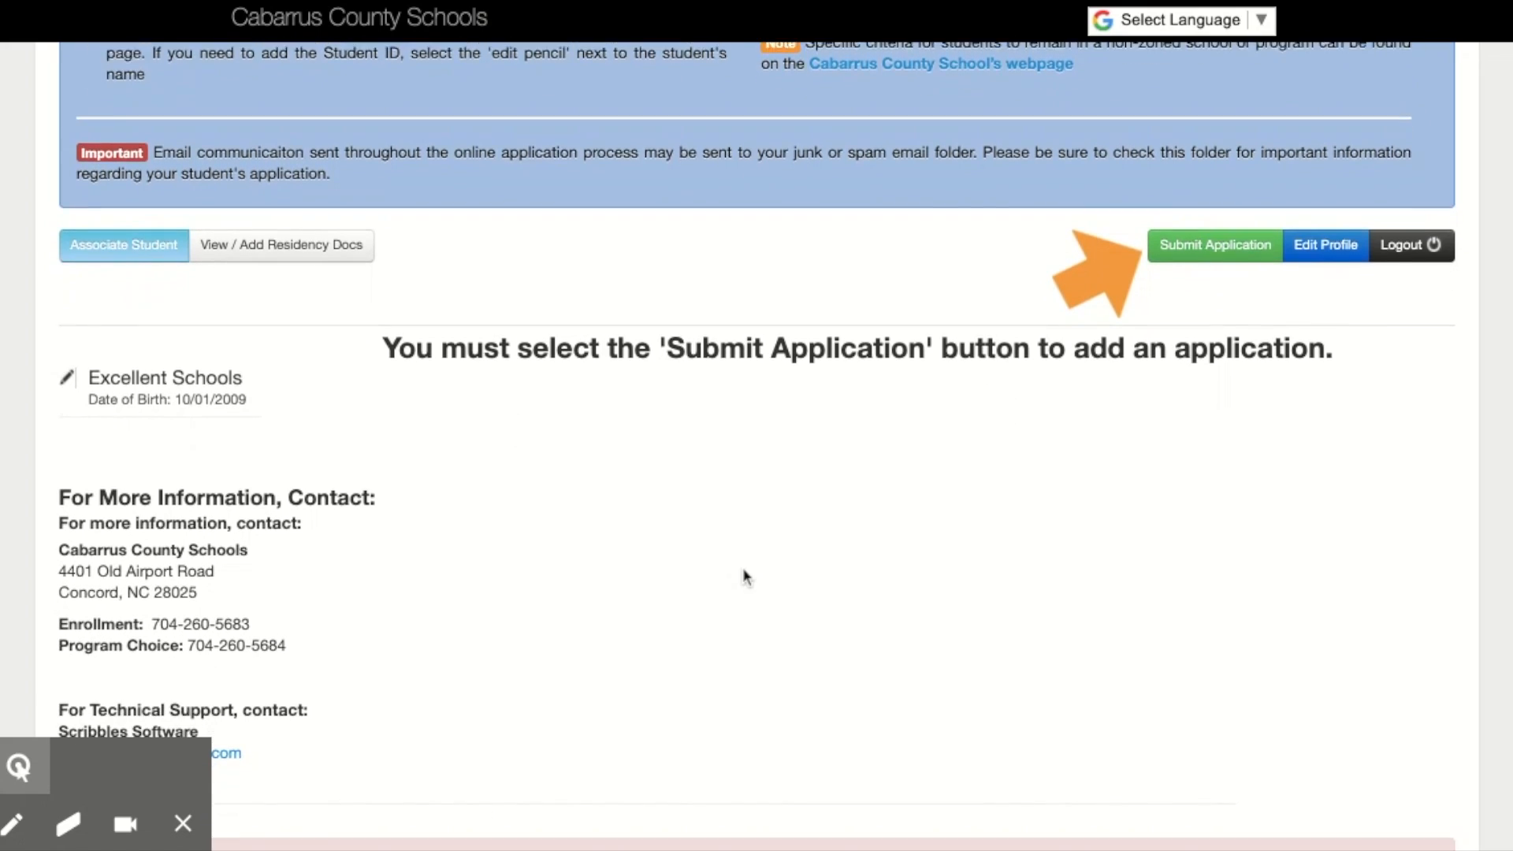
scroll(743, 570, "up", 2)
scroll(743, 570, "down", 2)
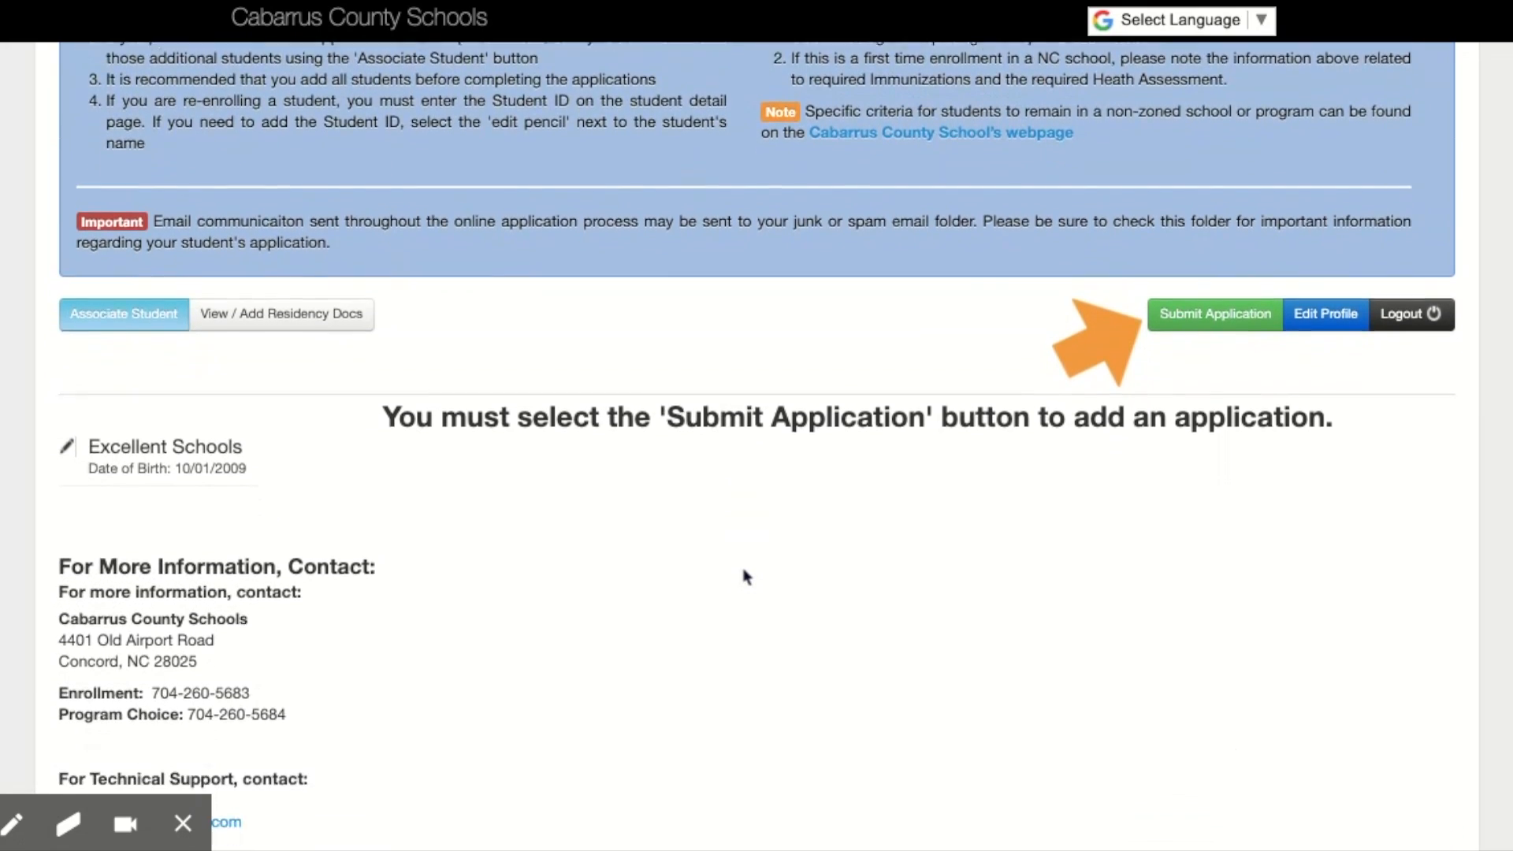
scroll(745, 577, "up", 8)
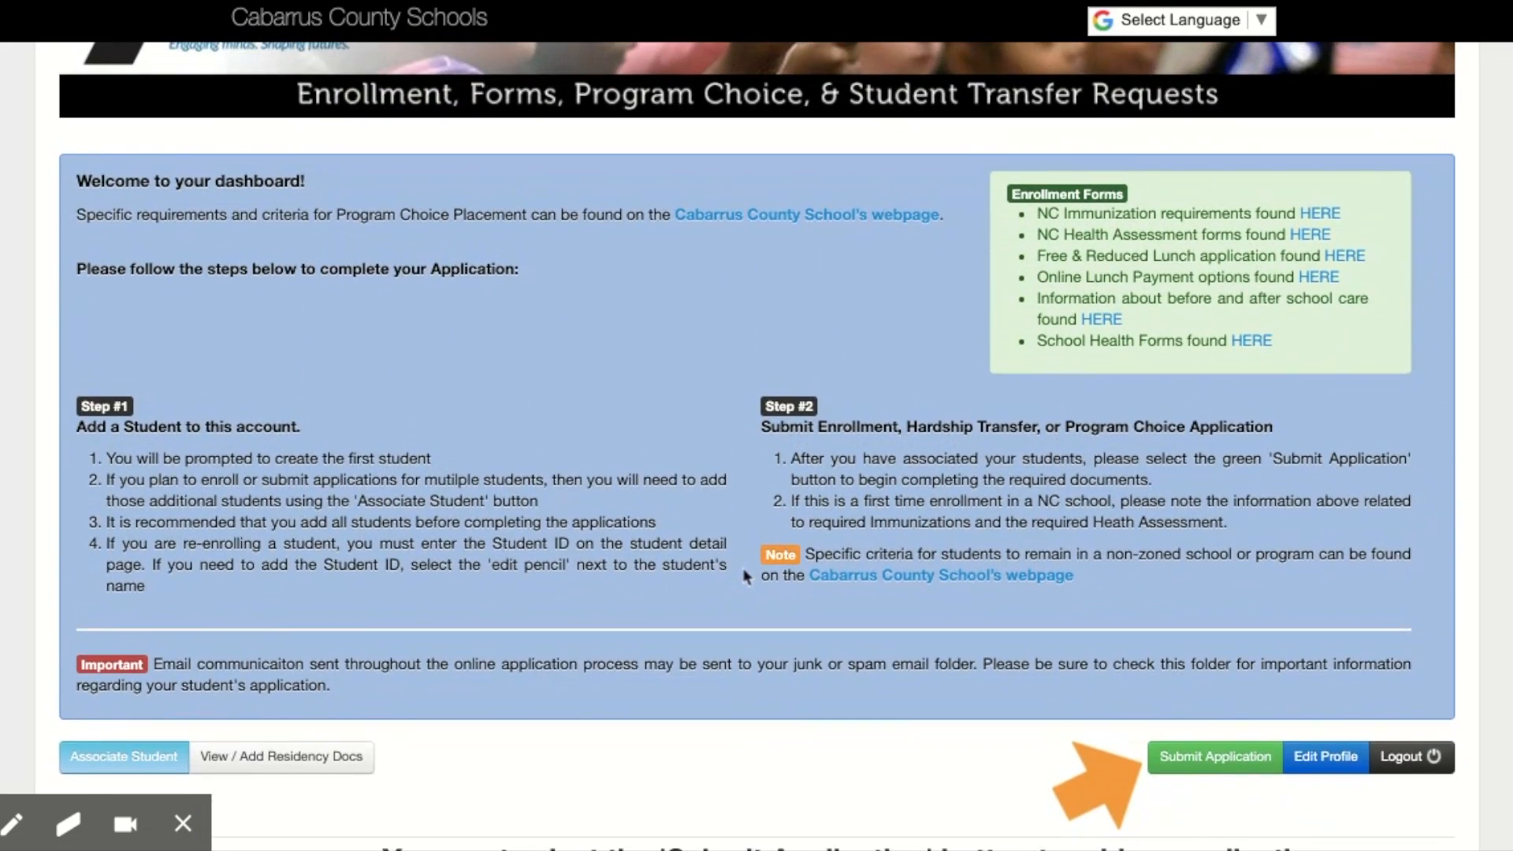
scroll(744, 578, "up", 1)
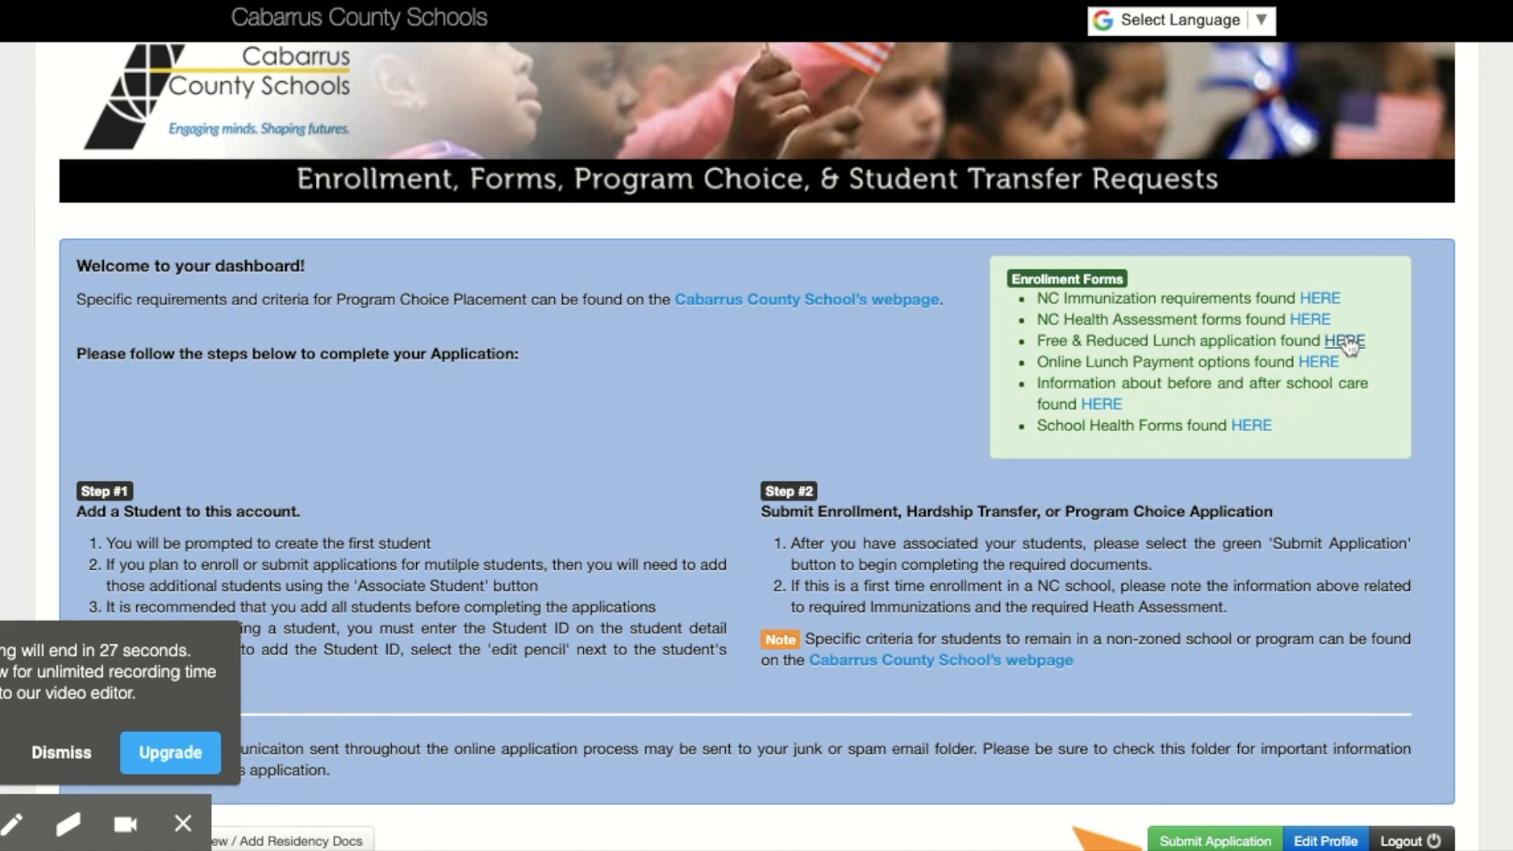
scroll(689, 615, "down", 7)
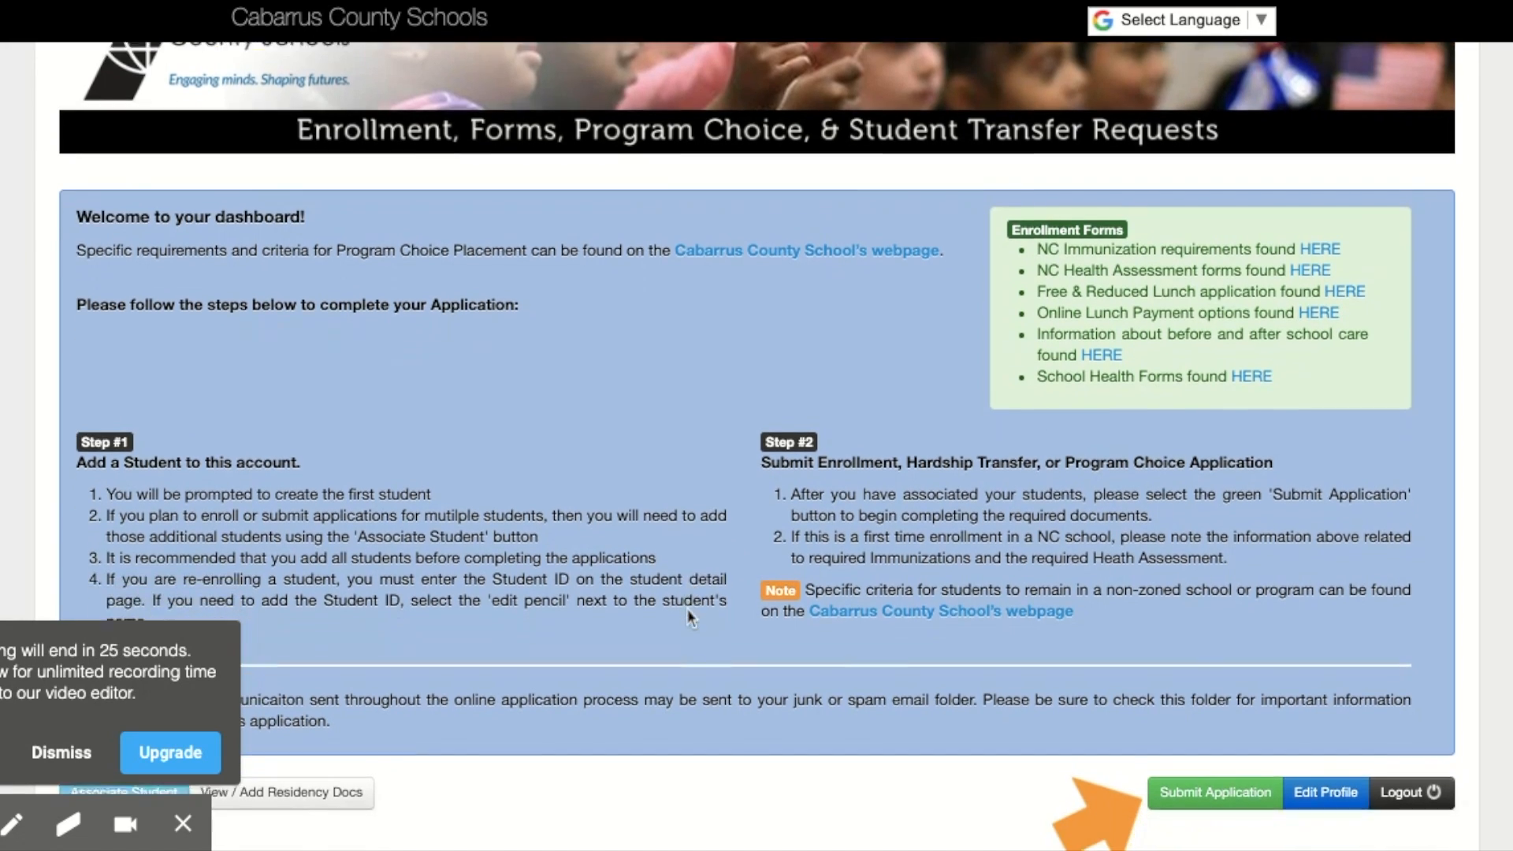
scroll(688, 619, "down", 2)
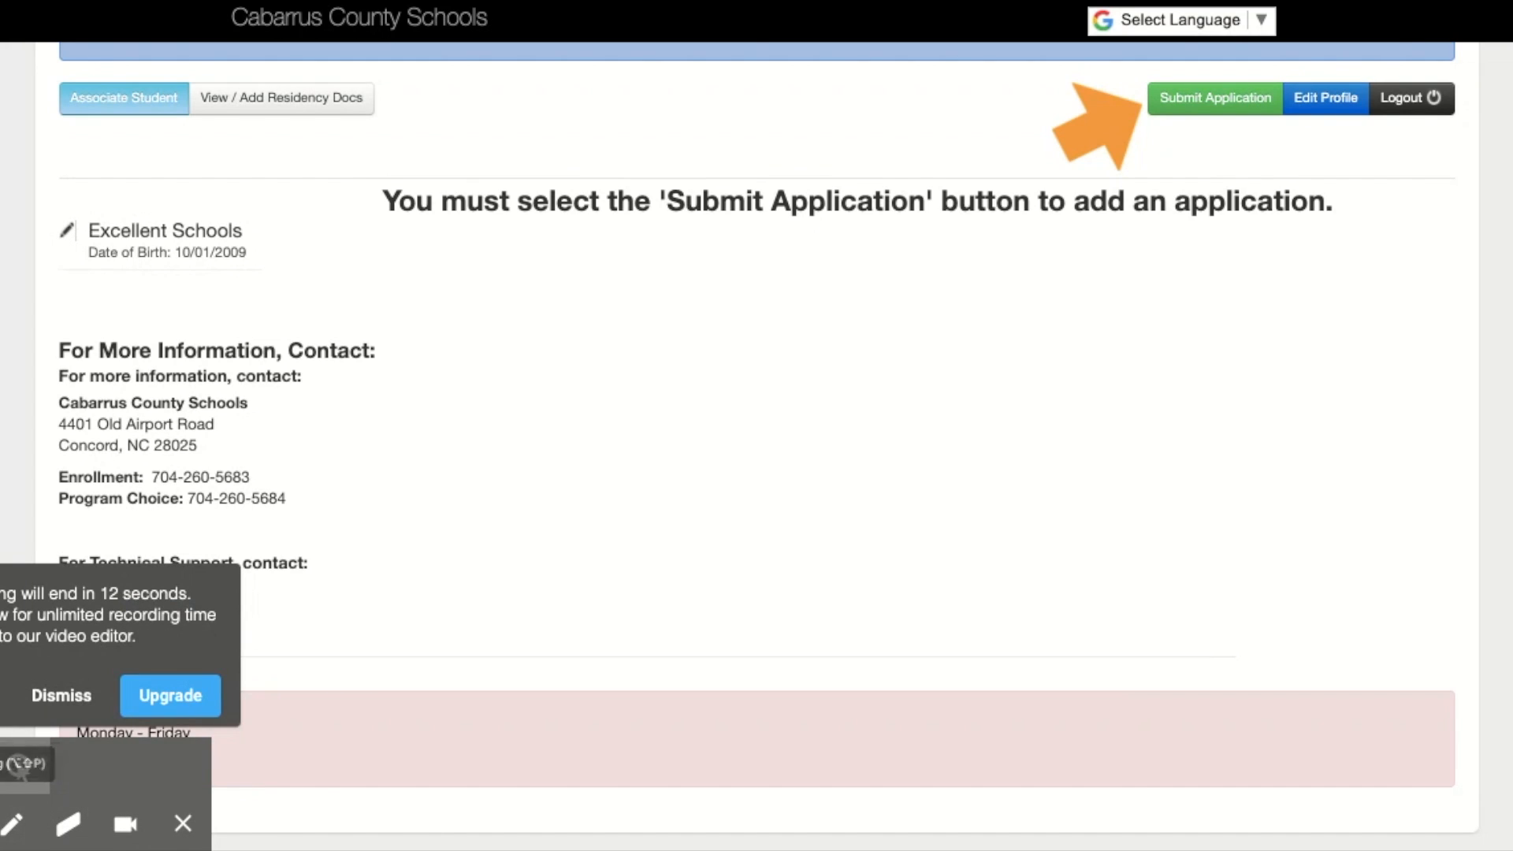
scroll(212, 696, "up", 5)
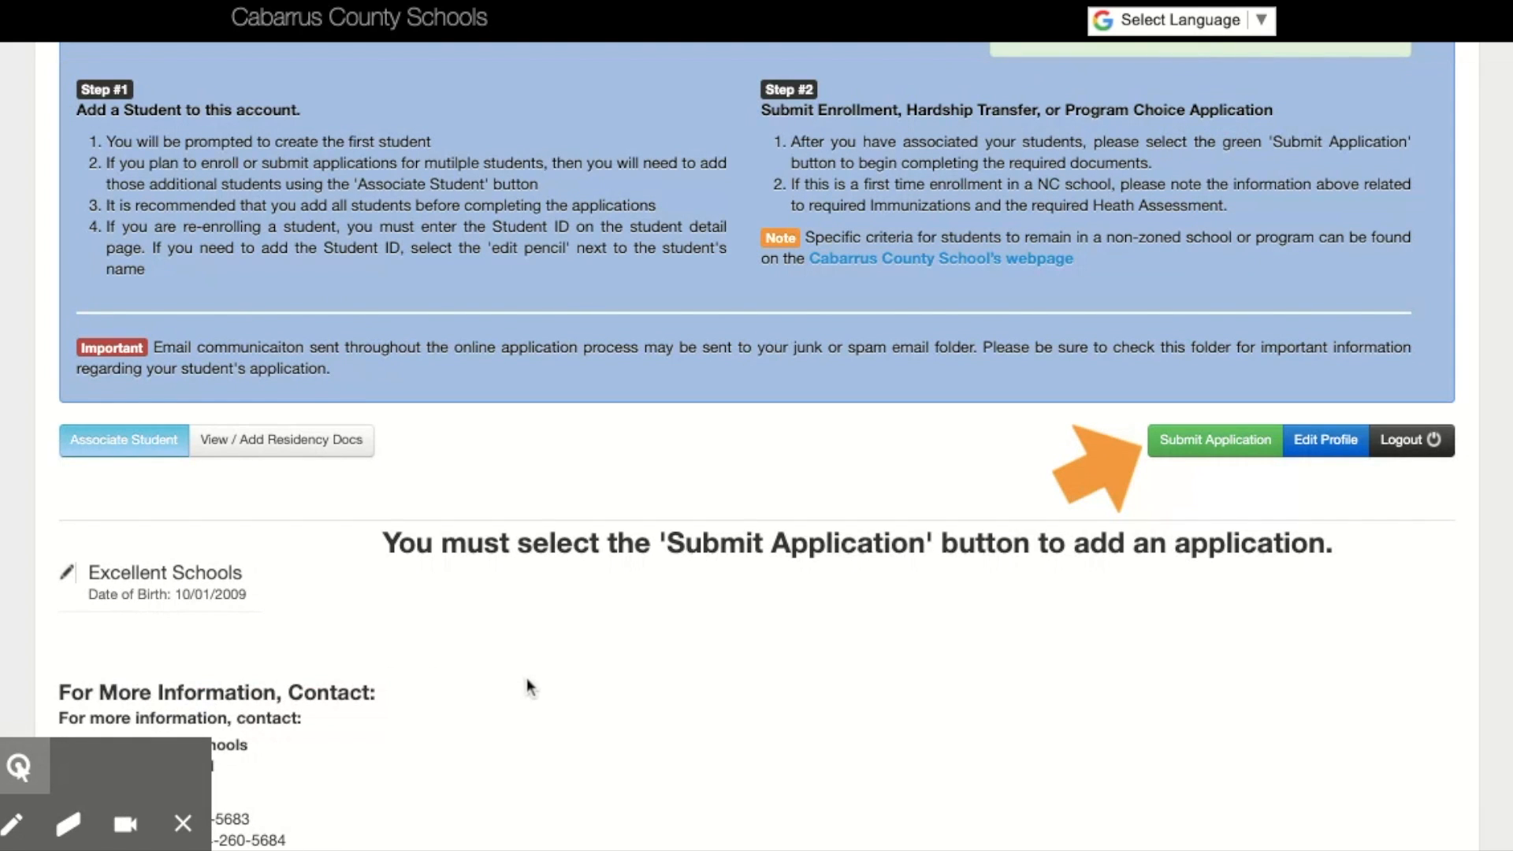